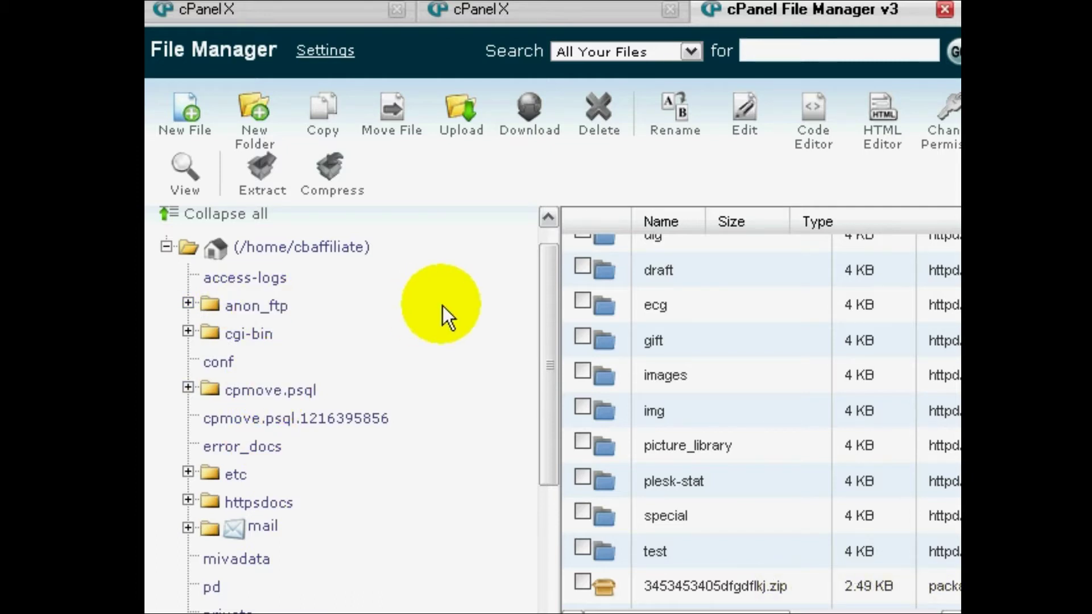
Expand the public_html folder in the directory tree and list its contents
mouse_move(546, 307)
left_mouse_down()
mouse_move(545, 292)
mouse_move(545, 316)
left_mouse_up()
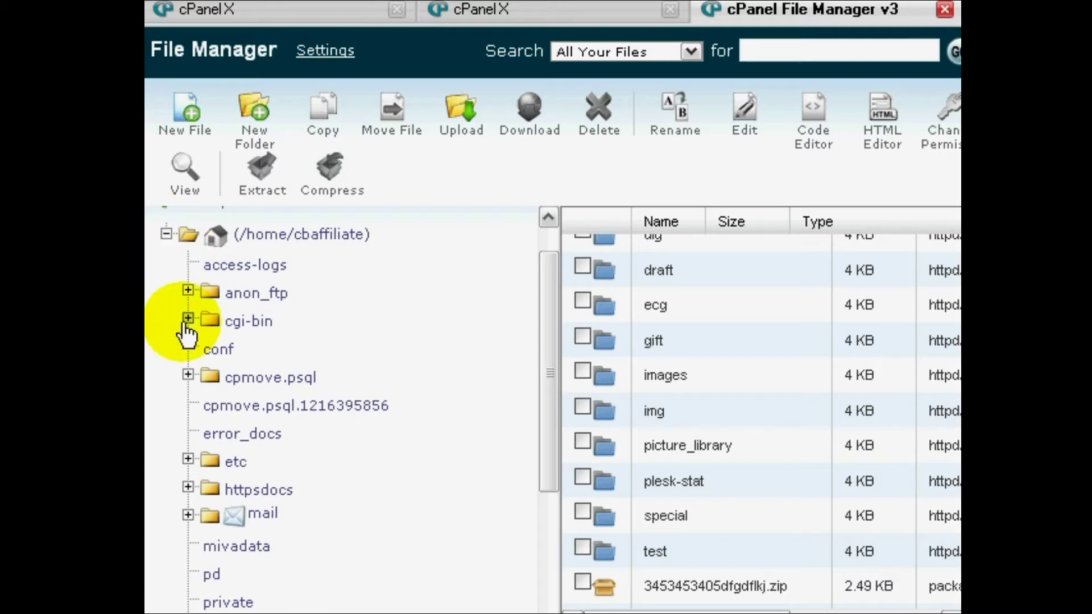
left_click_drag(546, 364, 545, 477)
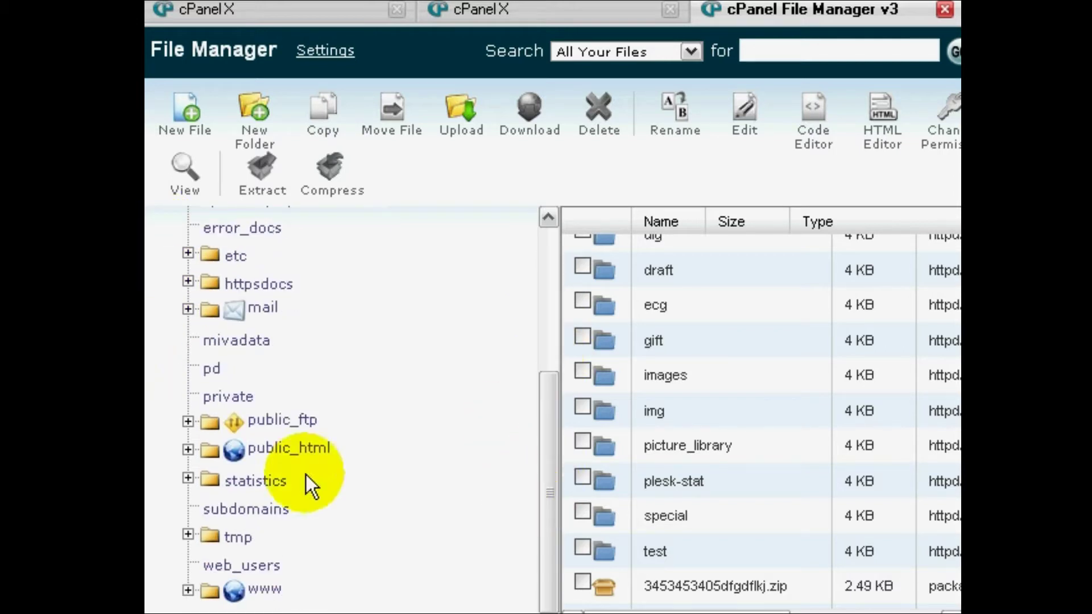
left_click(188, 450)
left_click(270, 449)
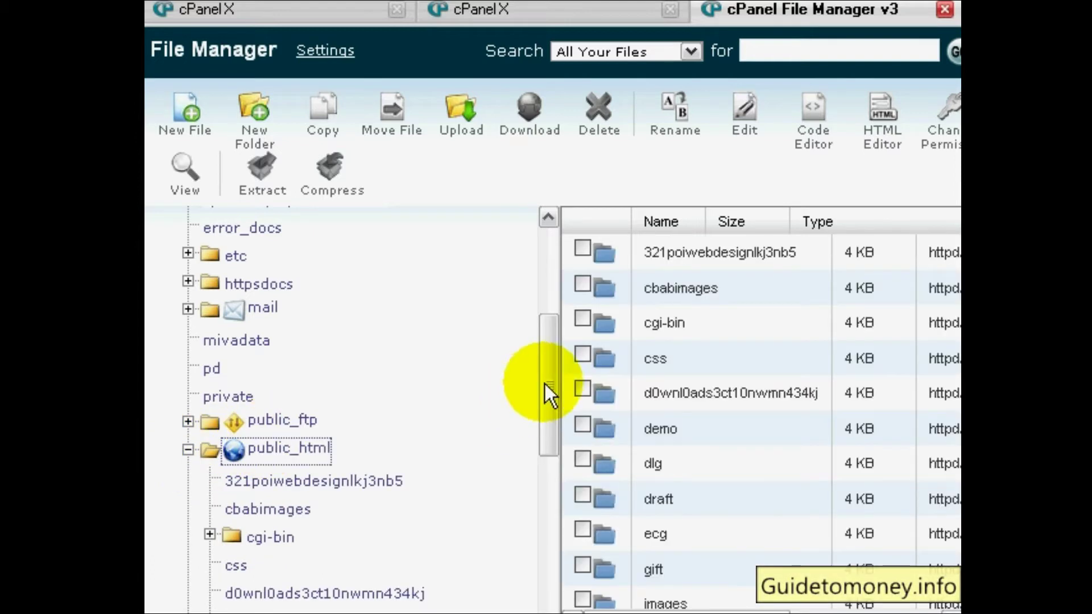
Try to create a new folder named test inside /public_html
left_click_drag(544, 384, 558, 264)
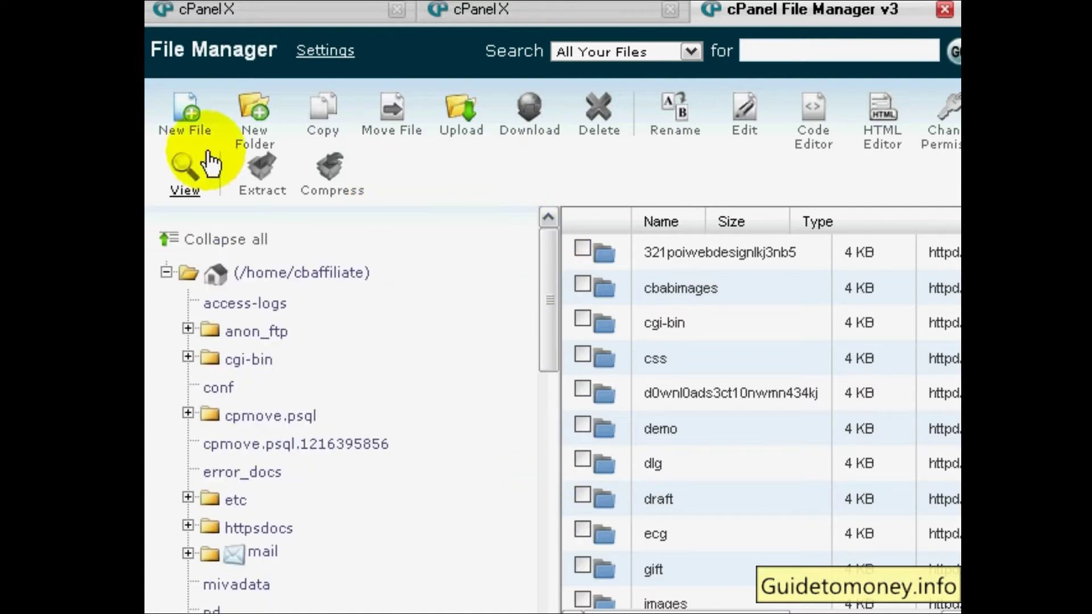
left_click(250, 145)
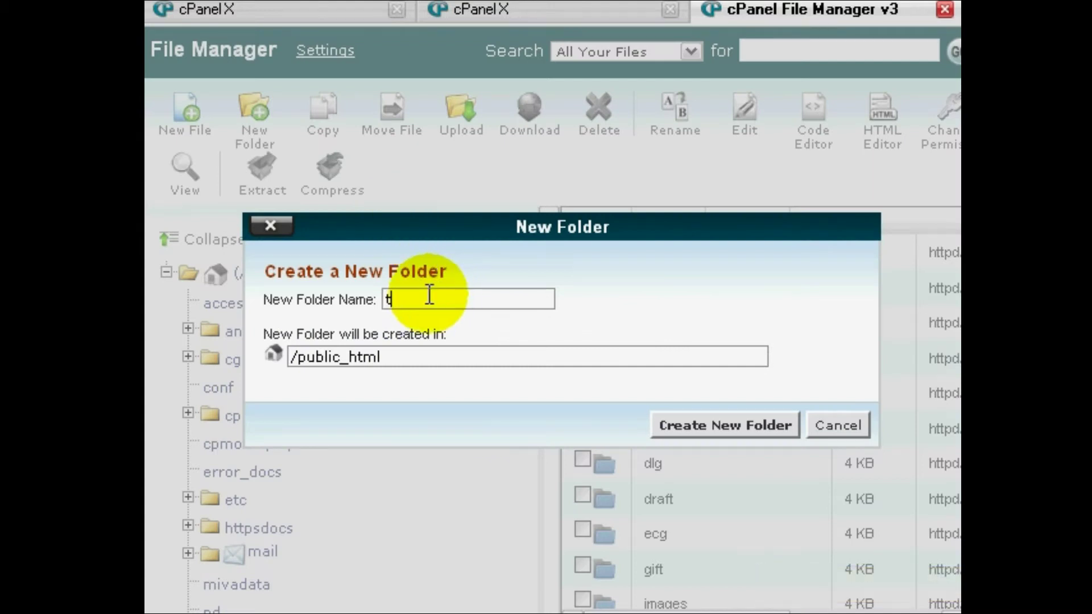
type("test")
left_click(719, 426)
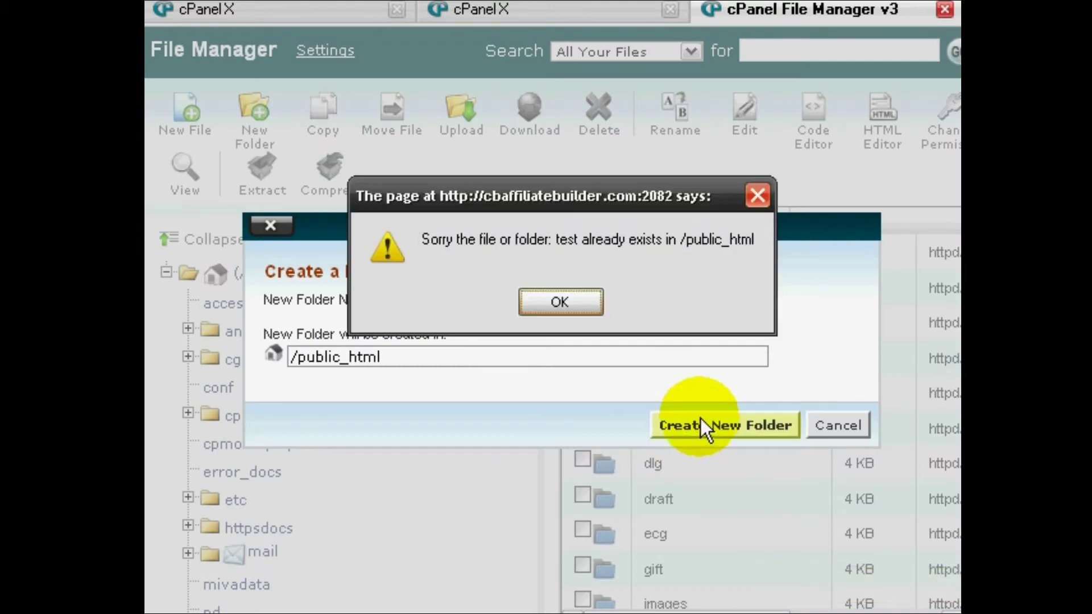
left_click(595, 310)
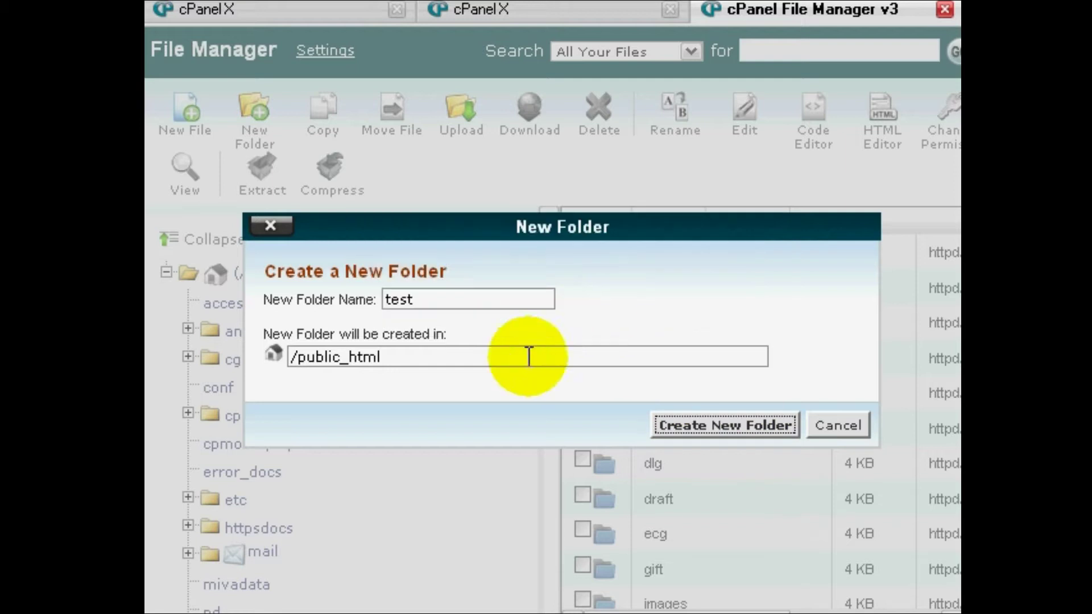
Change the new folder's name to test2, create it in /public_html, and open it
left_click(493, 300)
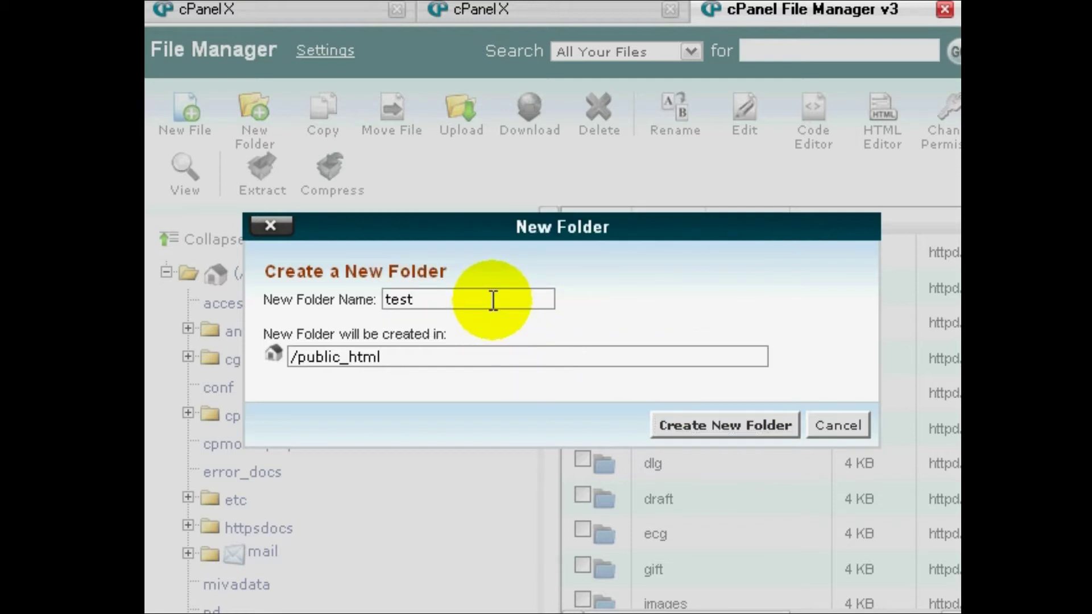
left_click(713, 427)
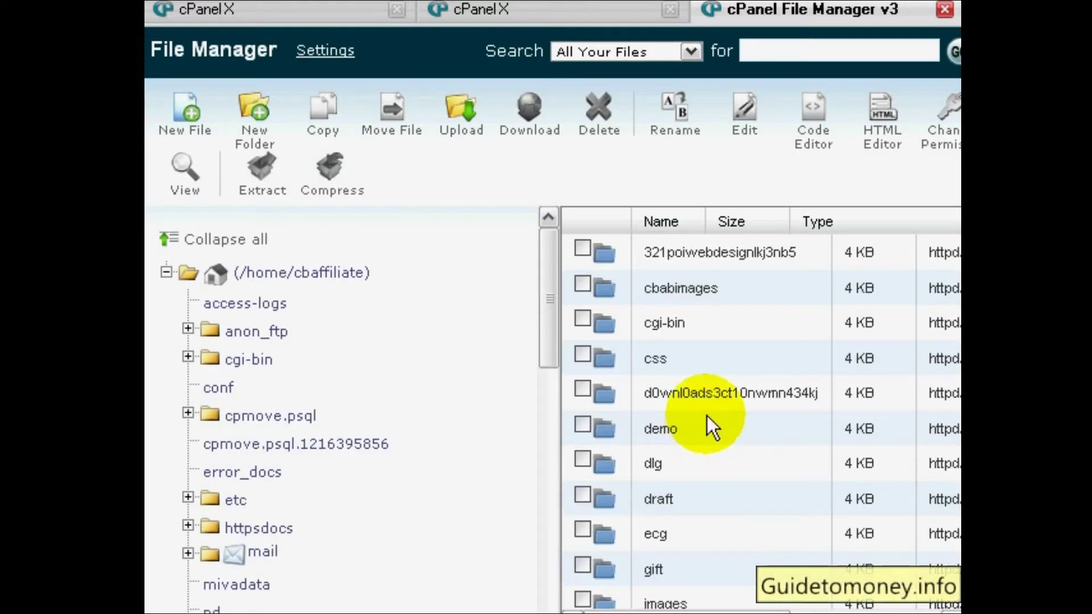
scroll(913, 455, "down", 5)
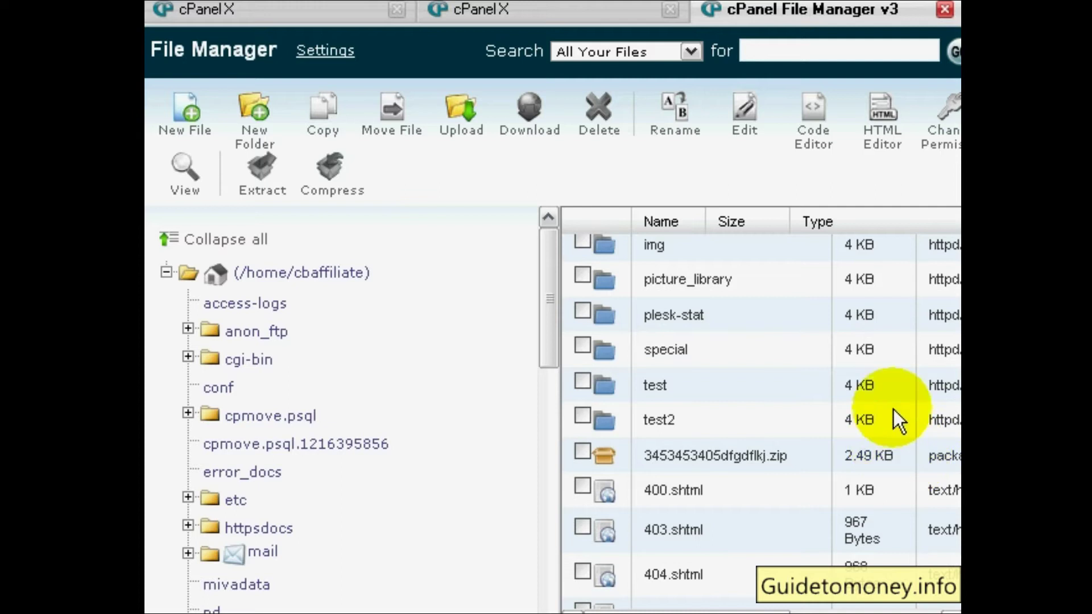
double_click(893, 411)
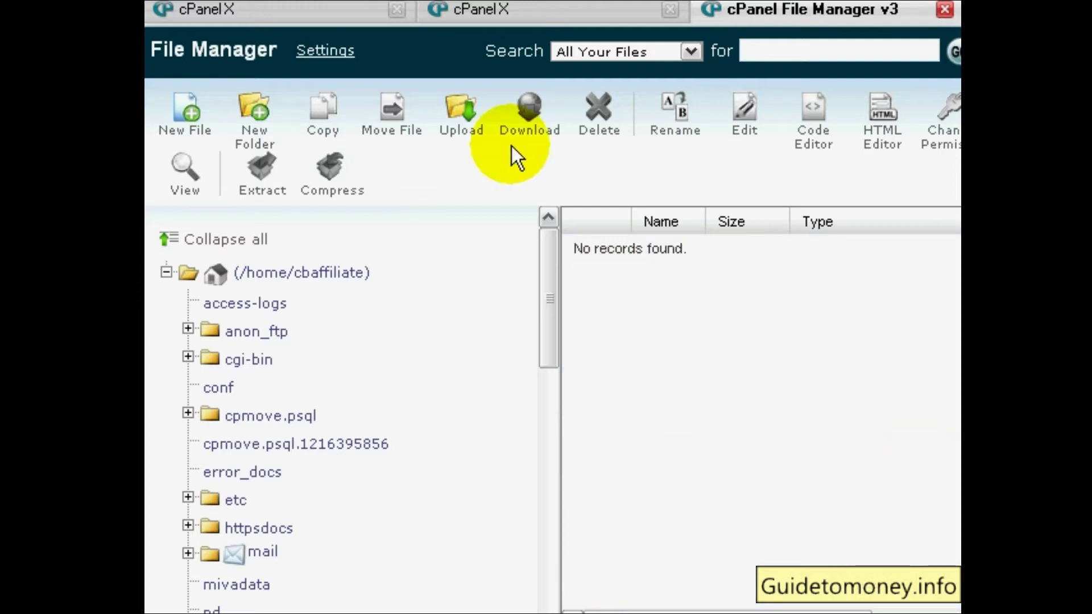
Open the file upload page for the test2 folder and browse for a file in the first upload box
left_click(466, 128)
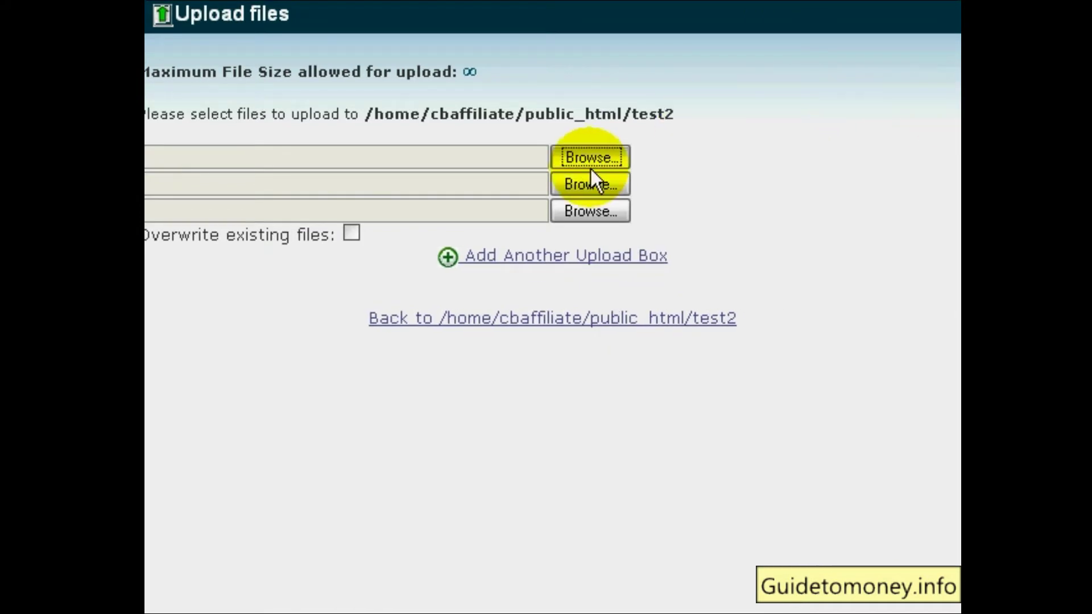
left_click(590, 166)
left_click(801, 384)
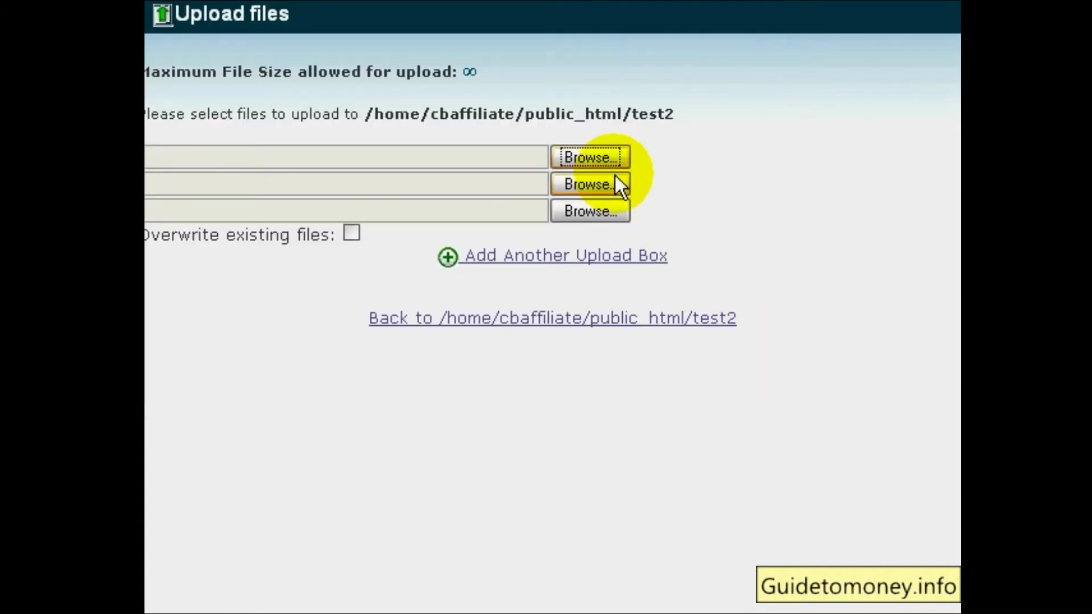
left_click(700, 194)
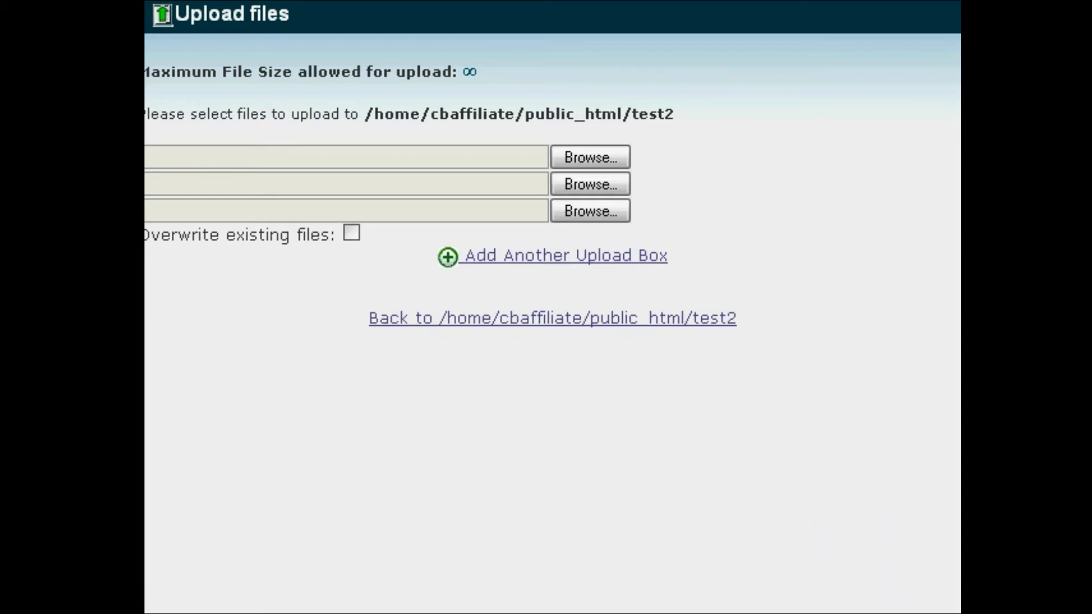
Switch to Windows Explorer and open C:\2007 Marketing Plans\PRODUCTS in Motion\VIDEOS\Clickbank Blogging Video Series
left_click(933, 612)
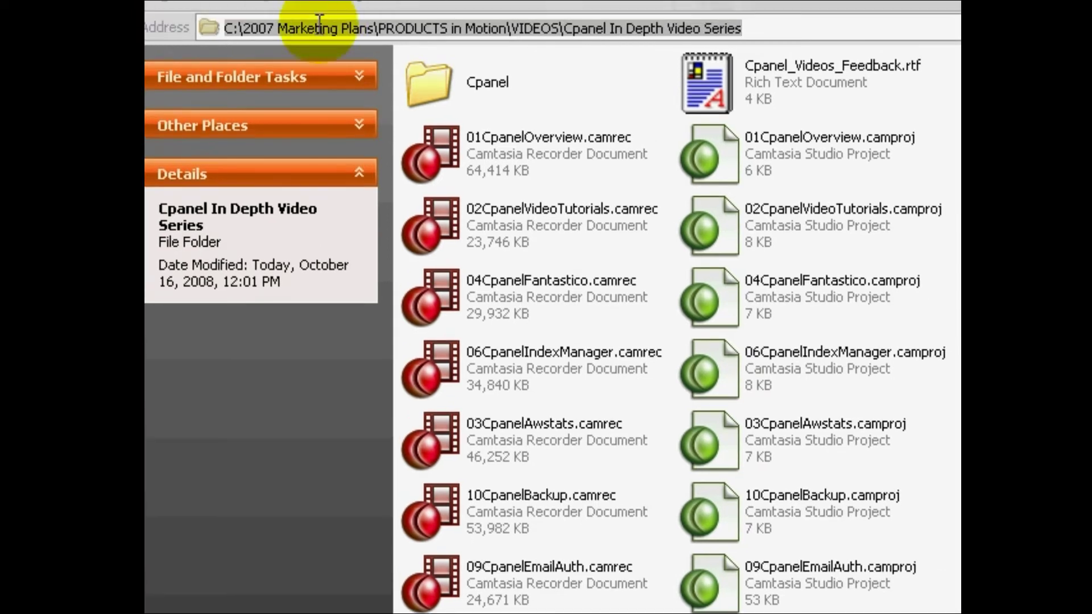
type("c:\\")
key("Return")
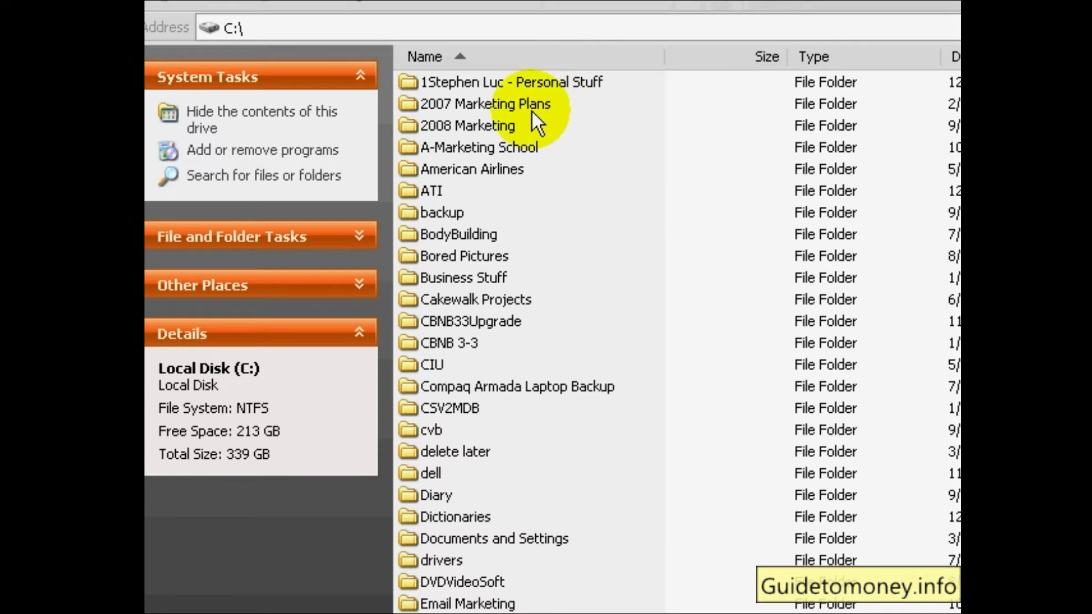
left_click(530, 110)
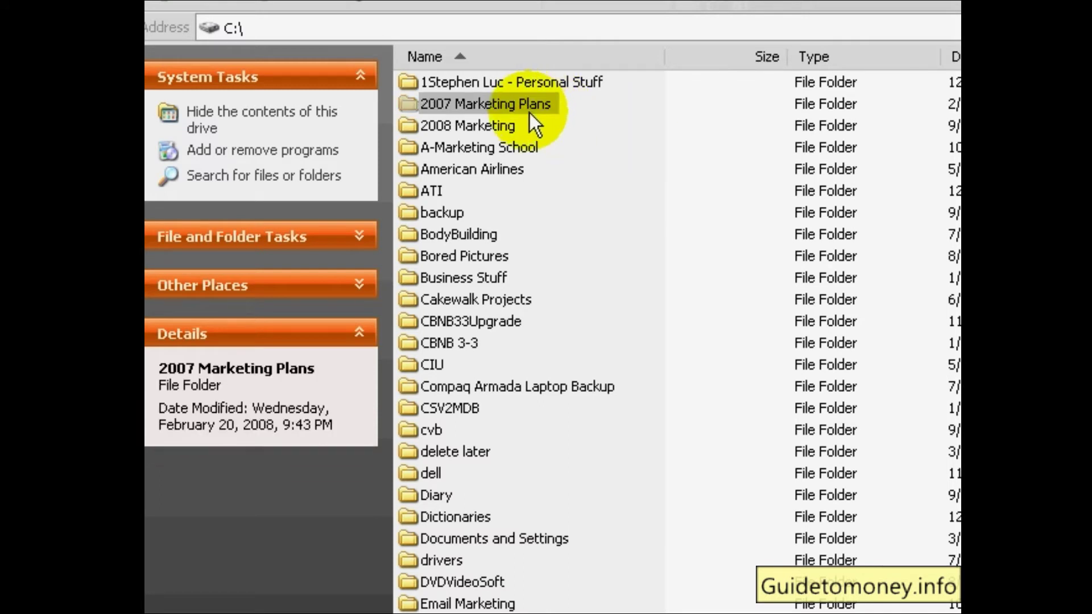
double_click(530, 113)
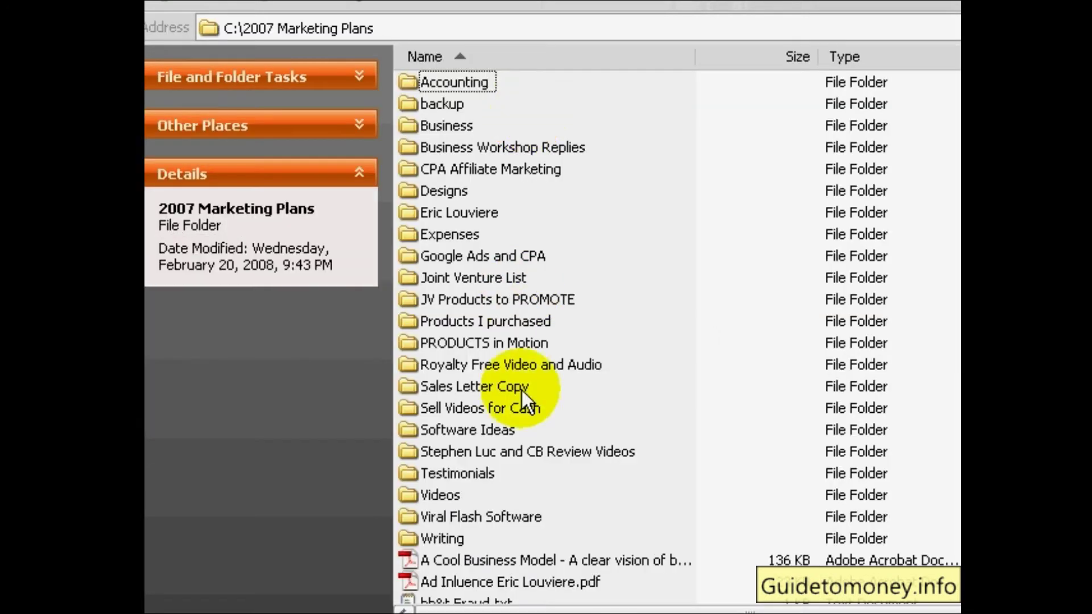
double_click(517, 342)
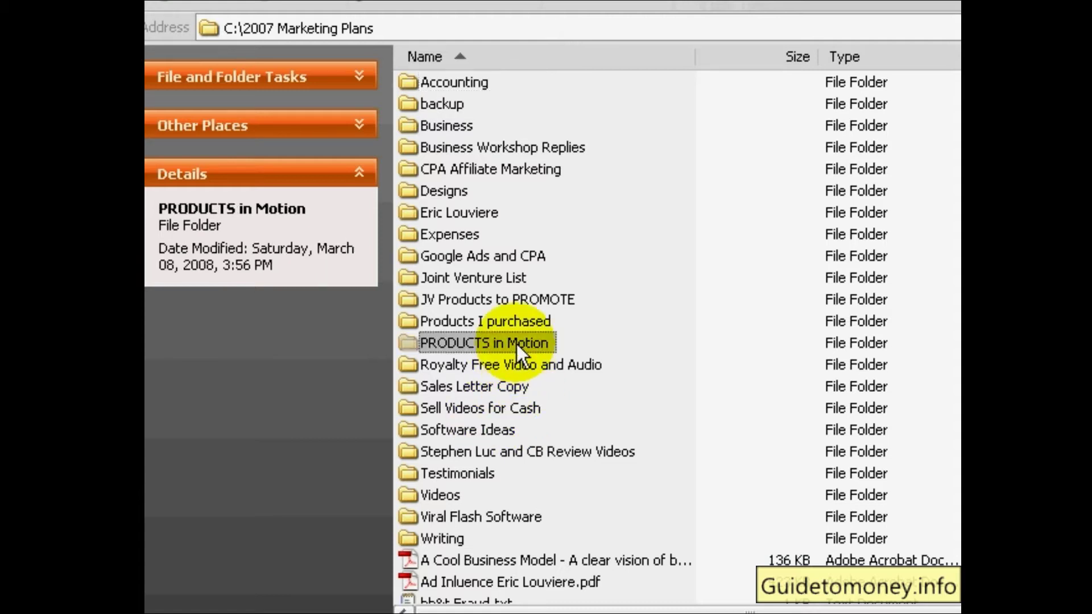
double_click(483, 218)
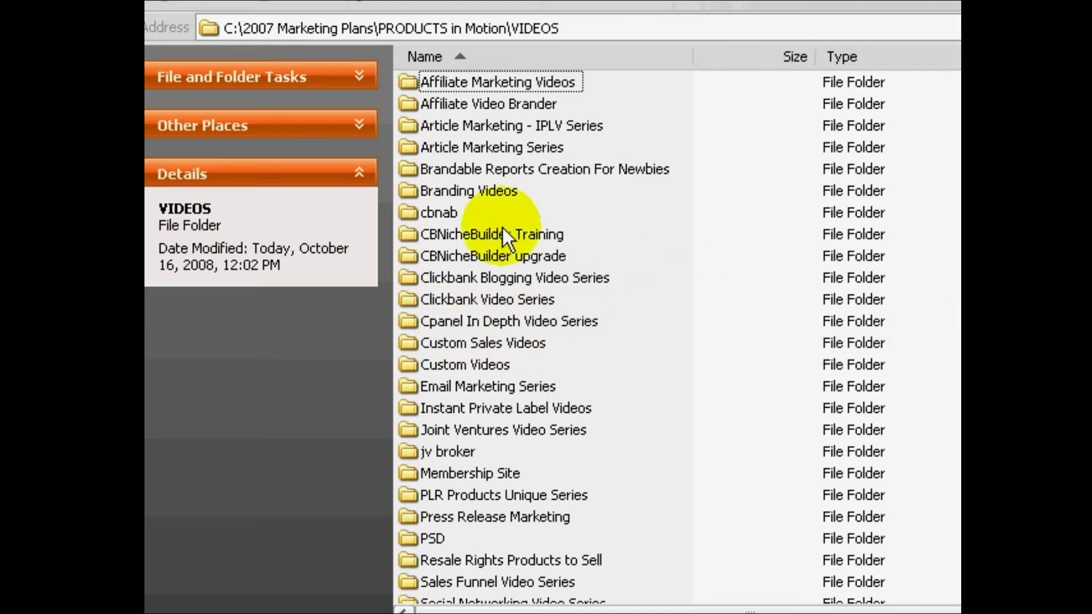
double_click(555, 277)
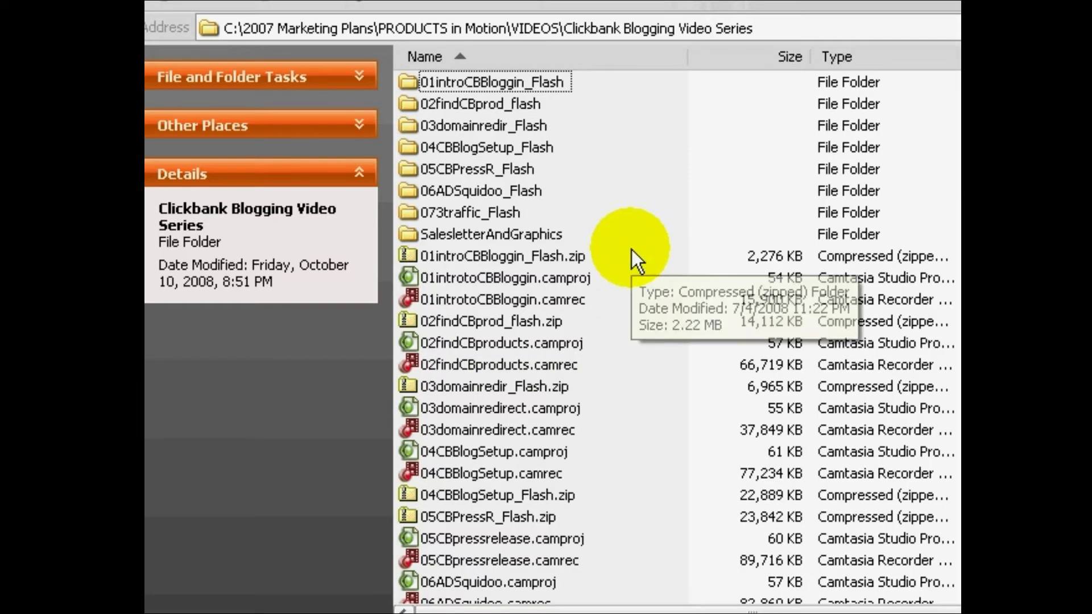
left_click(560, 257)
left_click(531, 322, "ctrl")
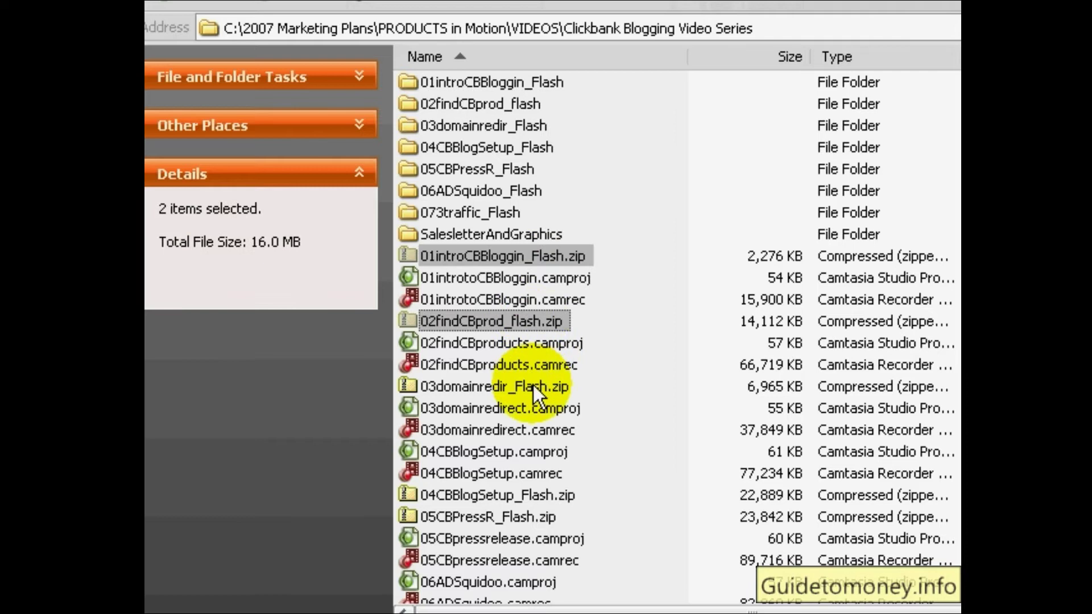
left_click(538, 386, "ctrl")
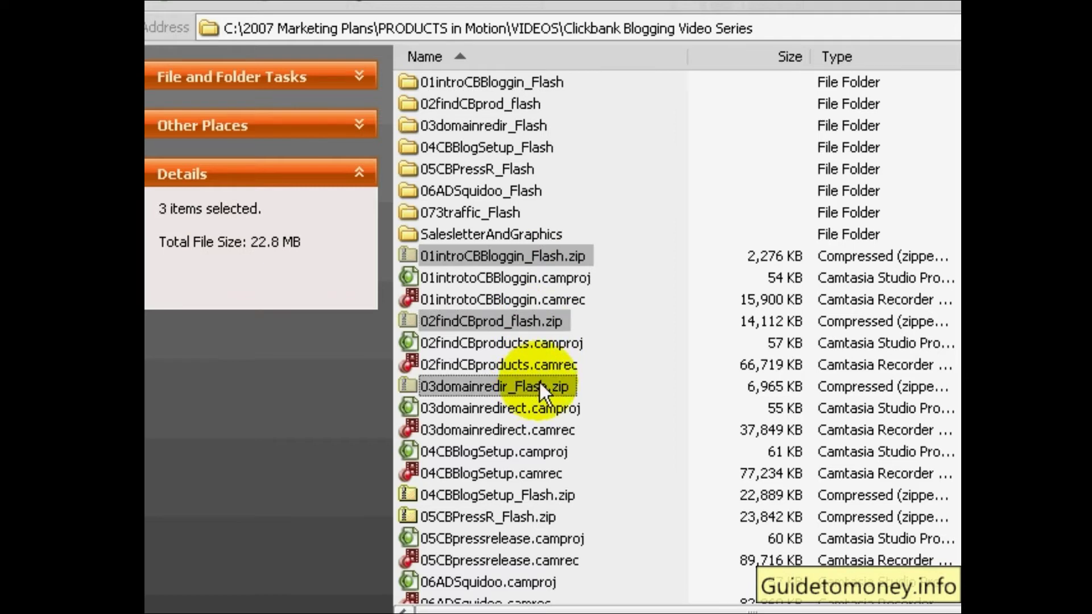
left_click(608, 332)
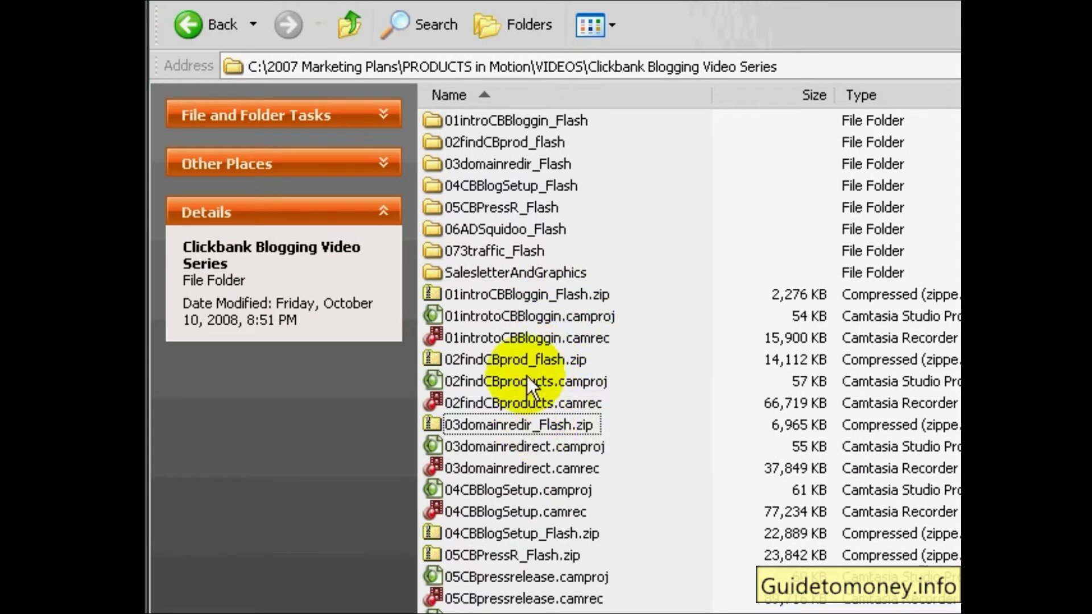
left_click(518, 302)
left_click(516, 361, "ctrl")
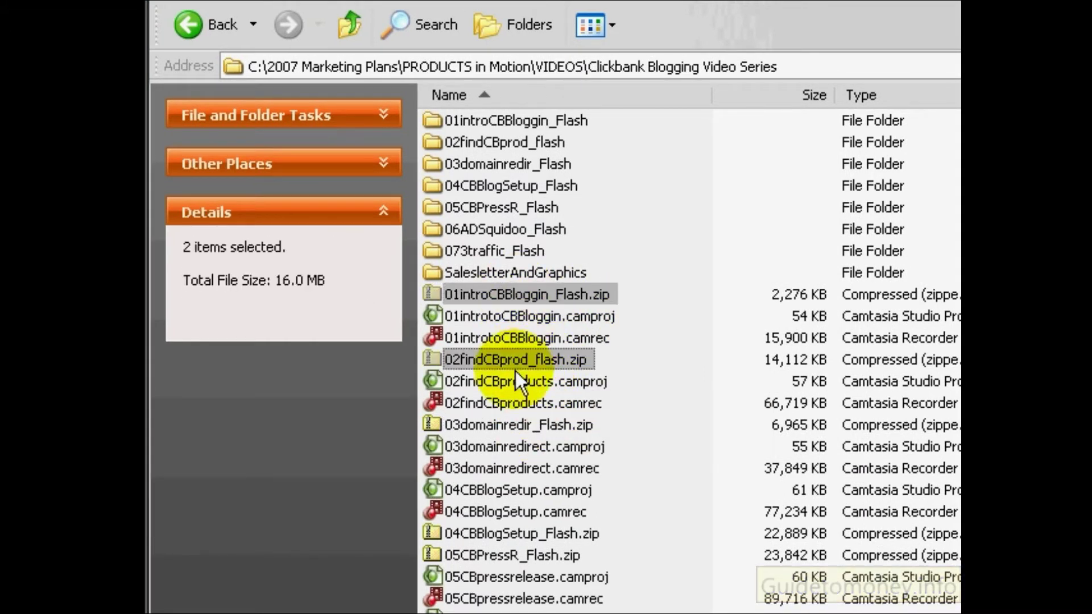
left_click(516, 425, "ctrl")
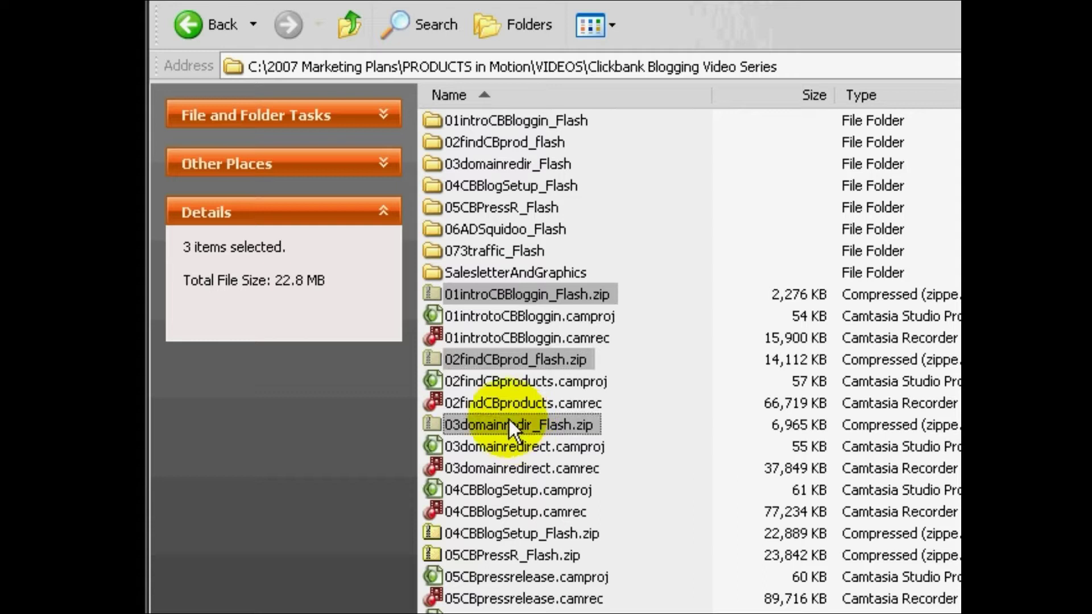
left_click(515, 538, "ctrl")
left_click(510, 558, "ctrl")
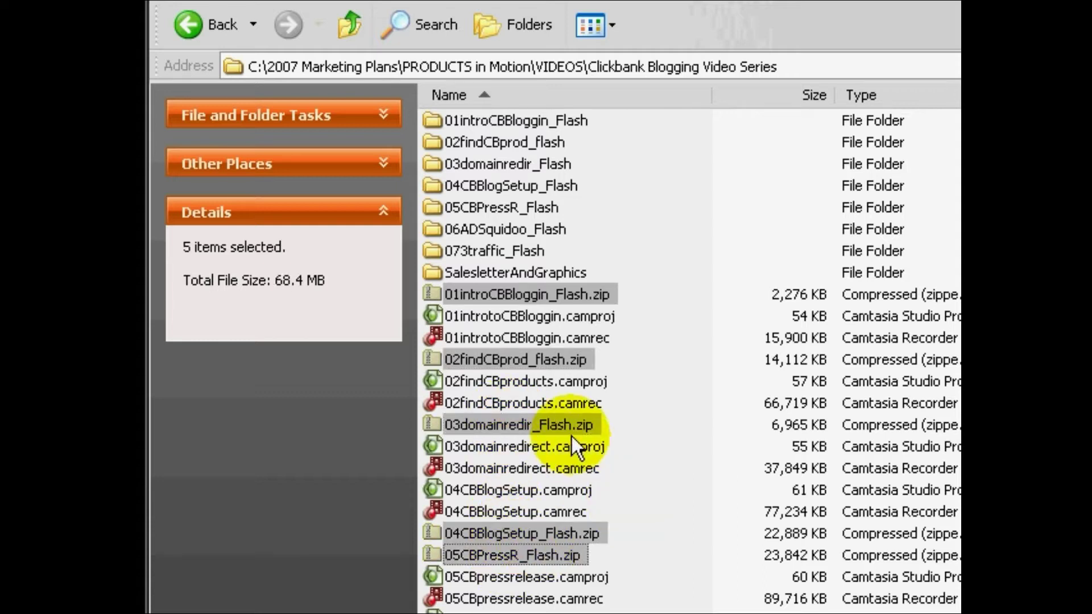
left_click(663, 335)
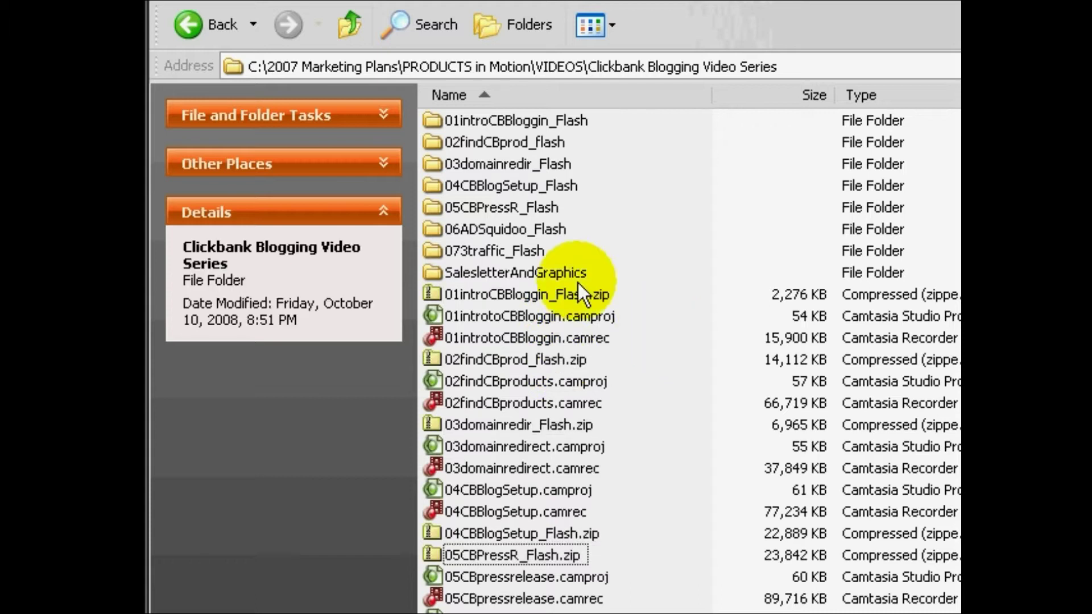
Select 01introCBBloggin_Flash.zip and 02findCBprod_flash.zip and send both to a compressed (zipped) folder
left_click(567, 297)
left_click(547, 358, "ctrl")
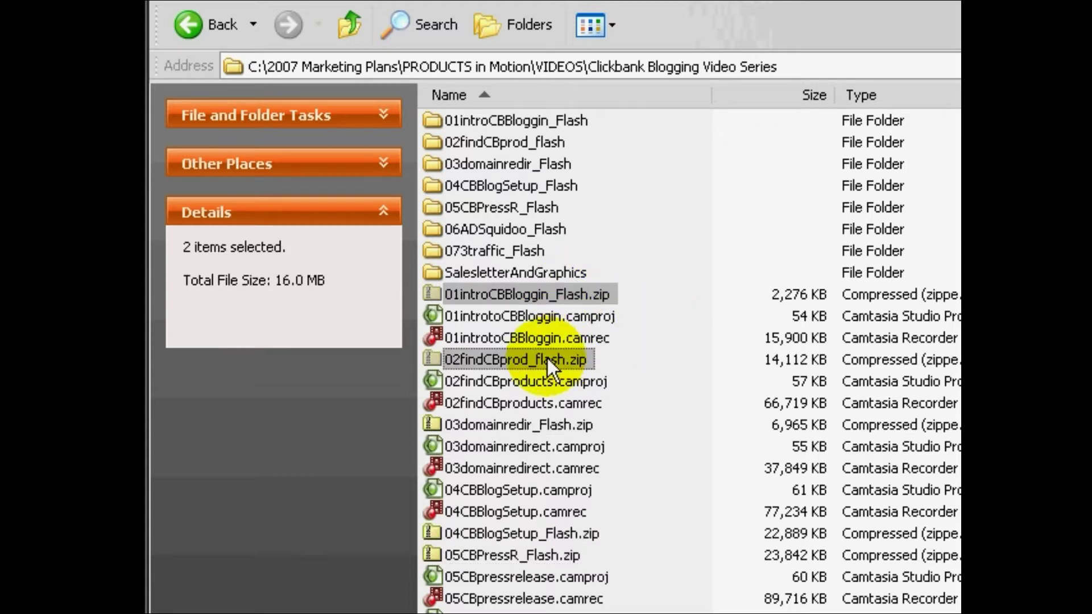
right_click(547, 359)
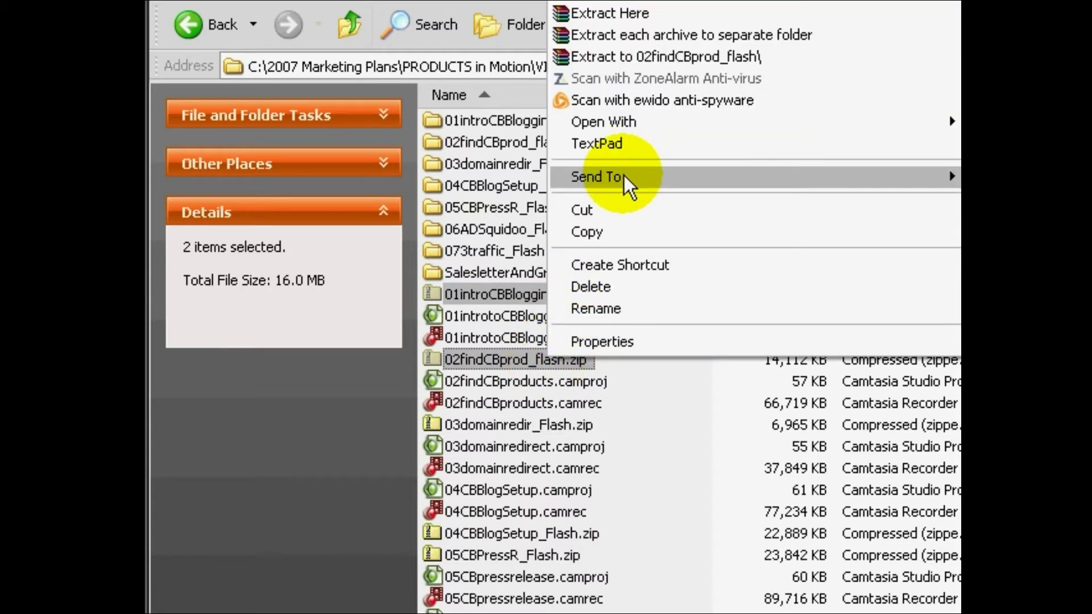
mouse_move(623, 175)
left_click(1012, 178)
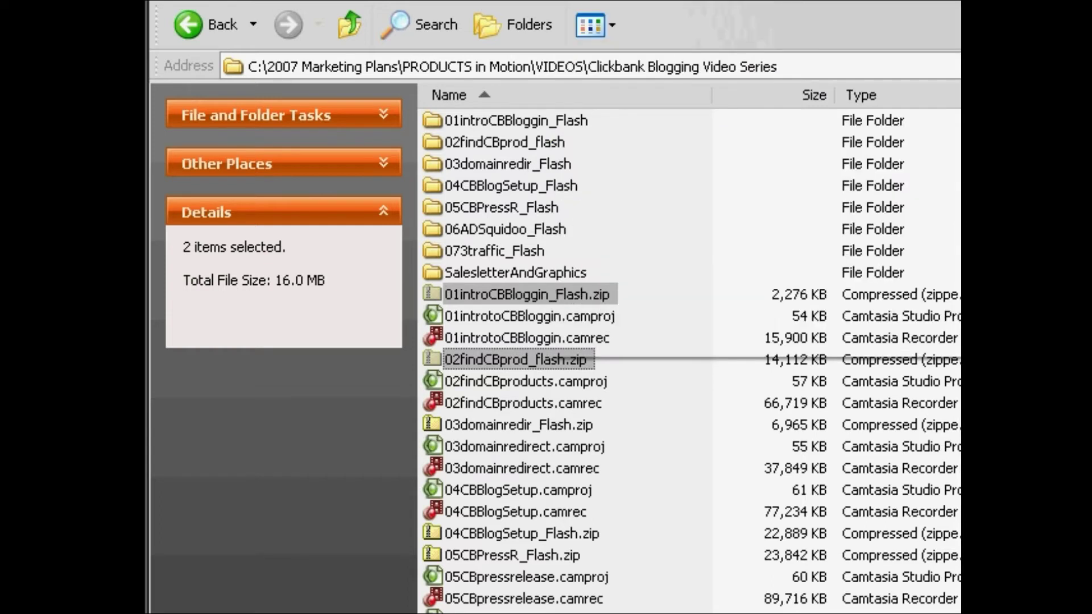
left_click(714, 284)
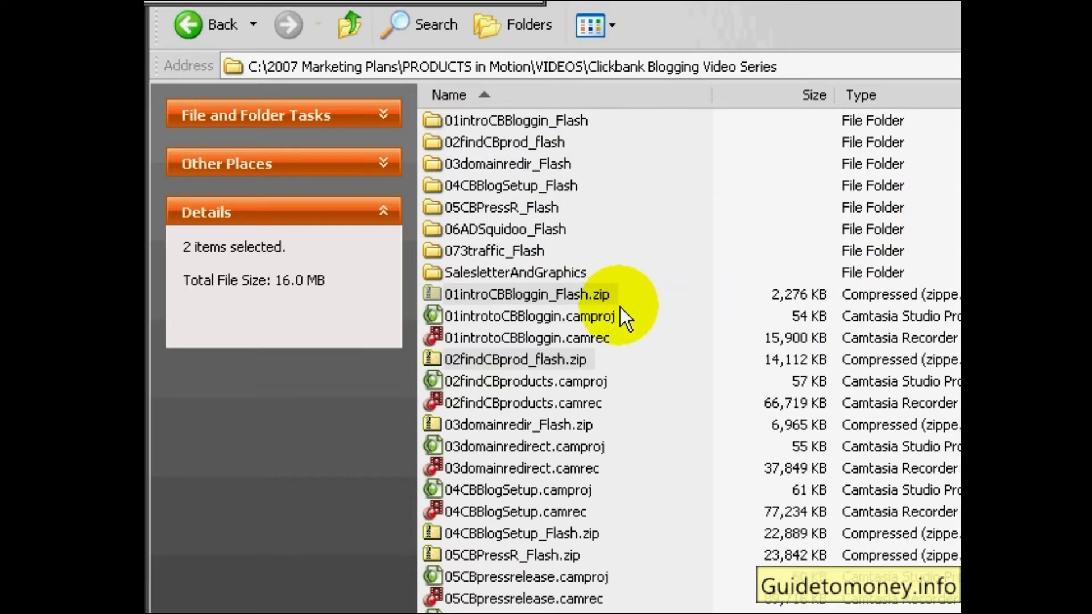
Start a WinRAR archive from the two selected zip files and name it test2
right_click(561, 292)
left_click(629, 278)
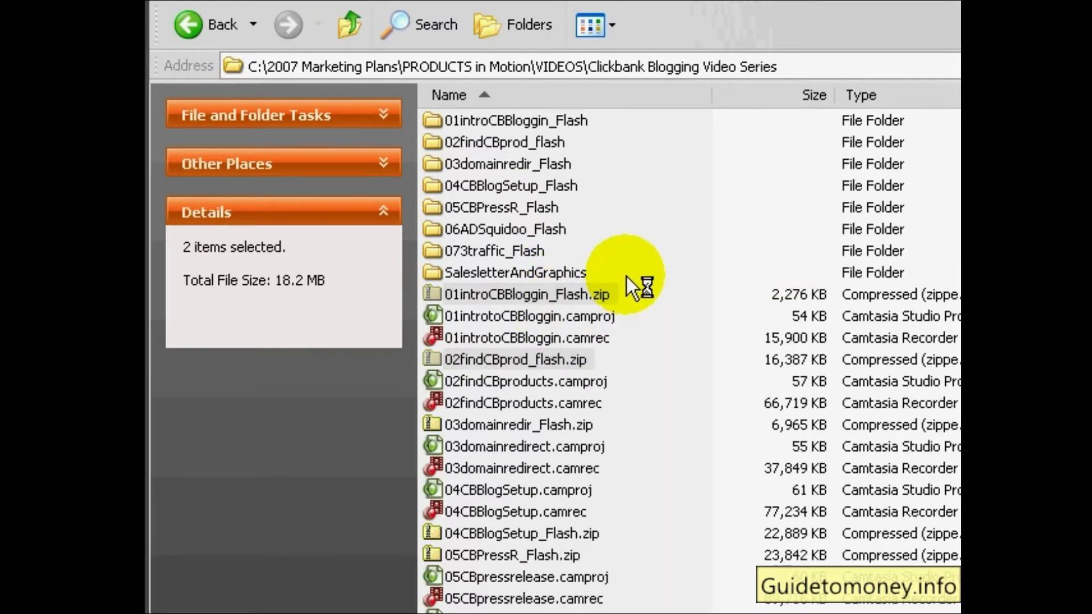
left_click_drag(719, 8, 646, 68)
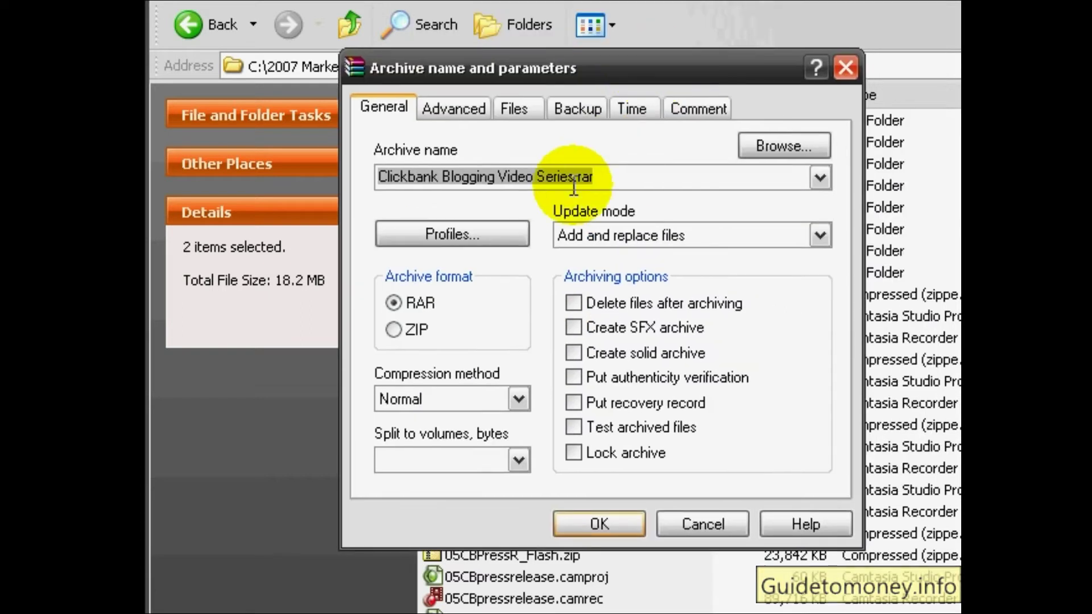
left_click_drag(568, 174, 353, 180)
key("BackSpace")
type("test2")
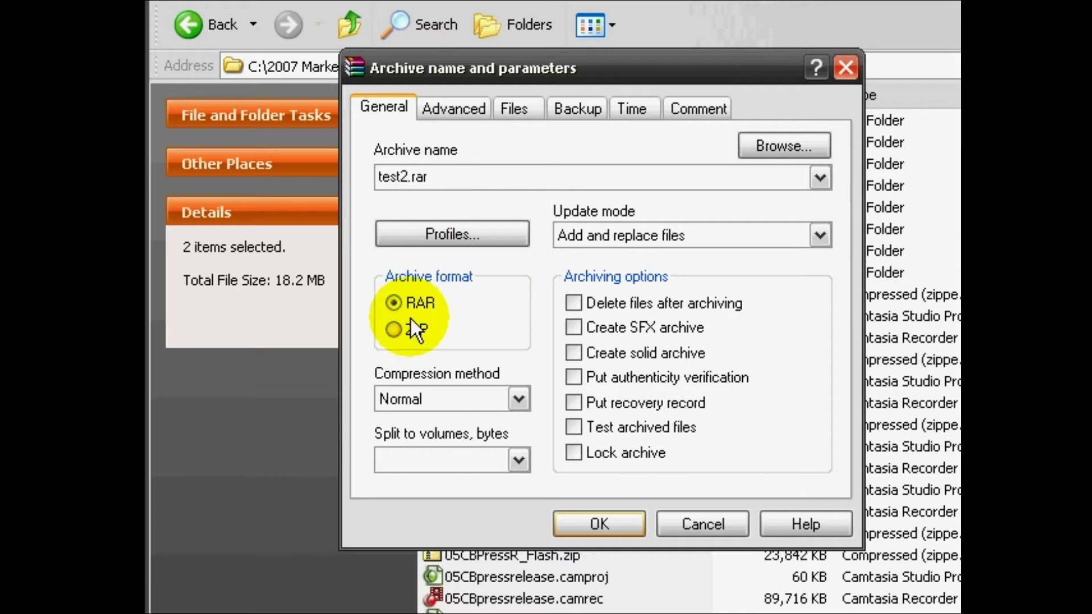
Set the archive format to ZIP, choose a compression method, and create the archive in the background
left_click(400, 329)
left_click(518, 399)
left_click(515, 503)
left_click(599, 524)
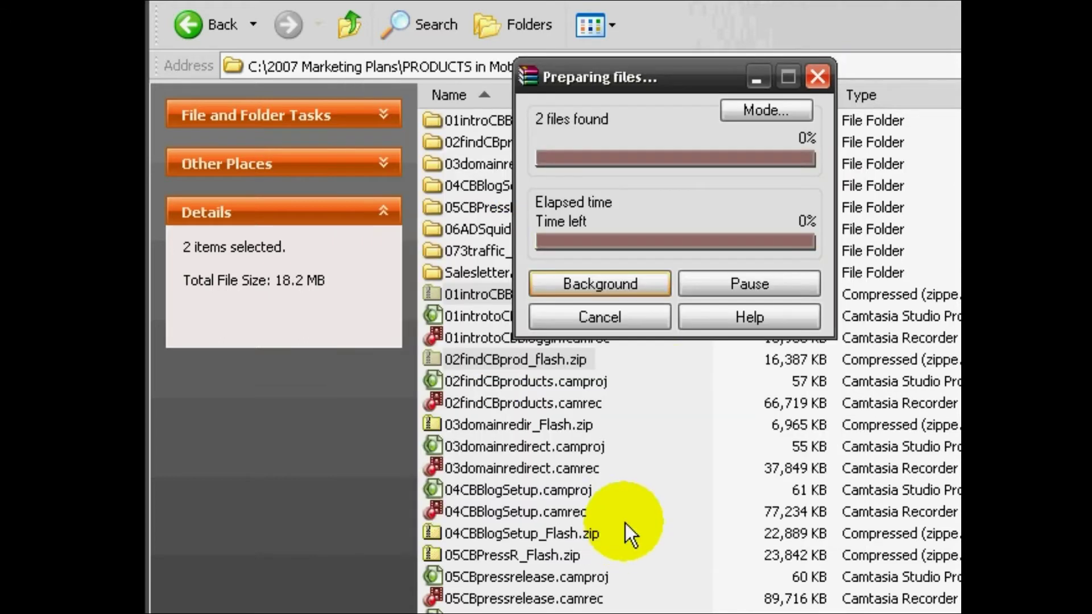
left_click(649, 288)
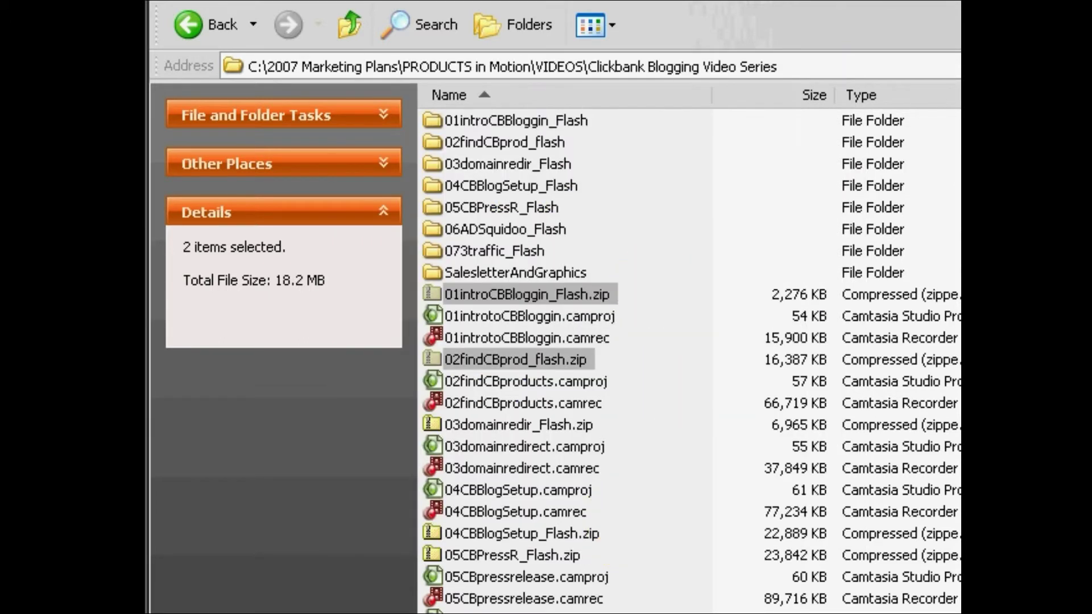
Locate and select the new test2.zip archive in the Clickbank Blogging Video Series folder
scroll(625, 341, "down", 3)
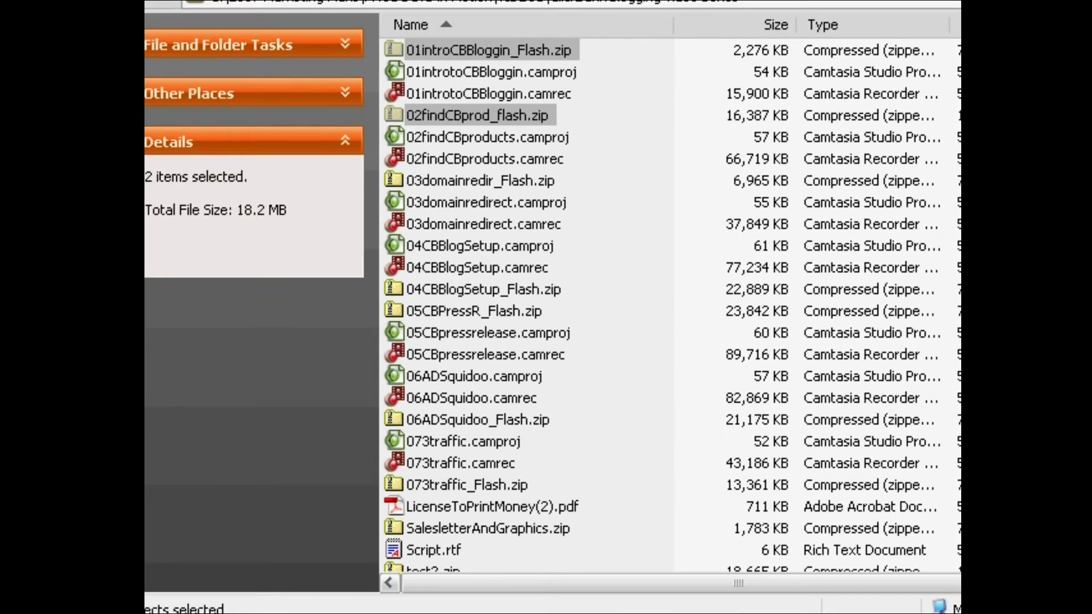
left_click(647, 412)
scroll(646, 412, "down", 3)
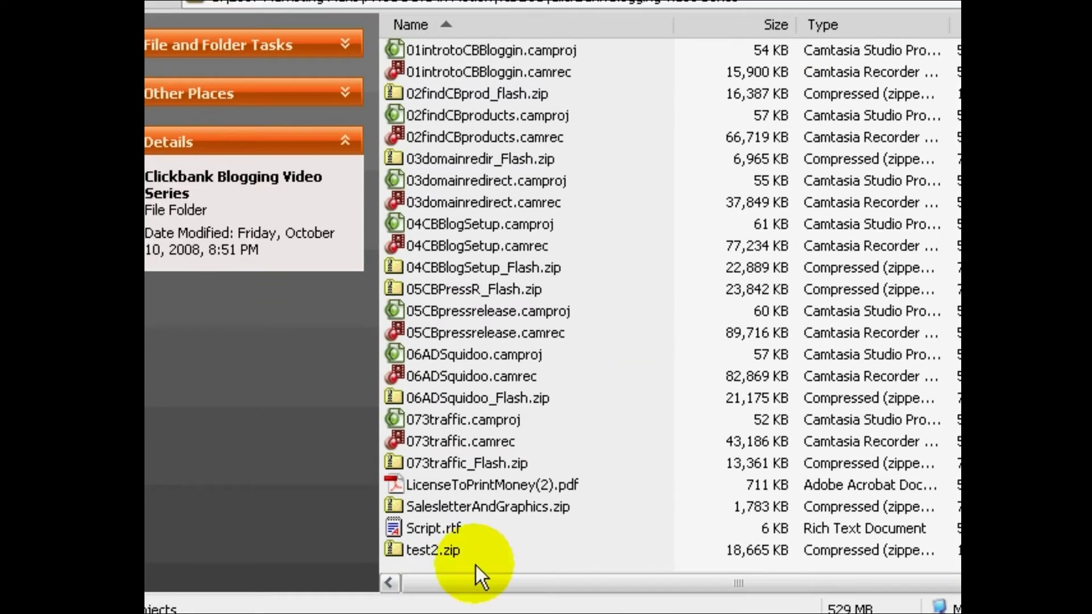
left_click(442, 556)
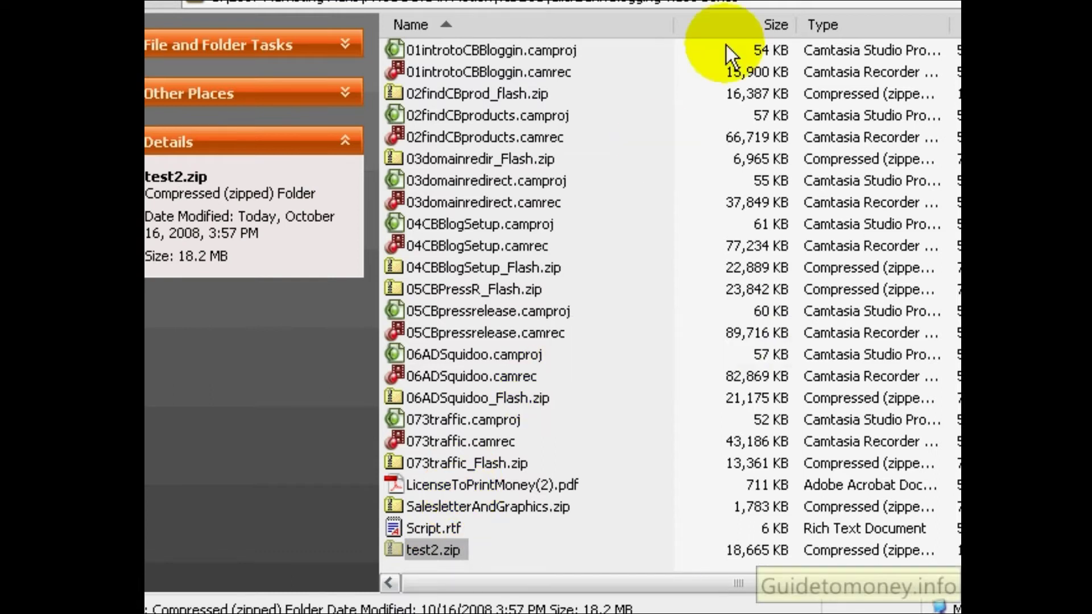
Switch to the browser's upload page and choose test2.zip from the Clickbank Blogging Video Series folder for the first upload box
left_click(612, 302)
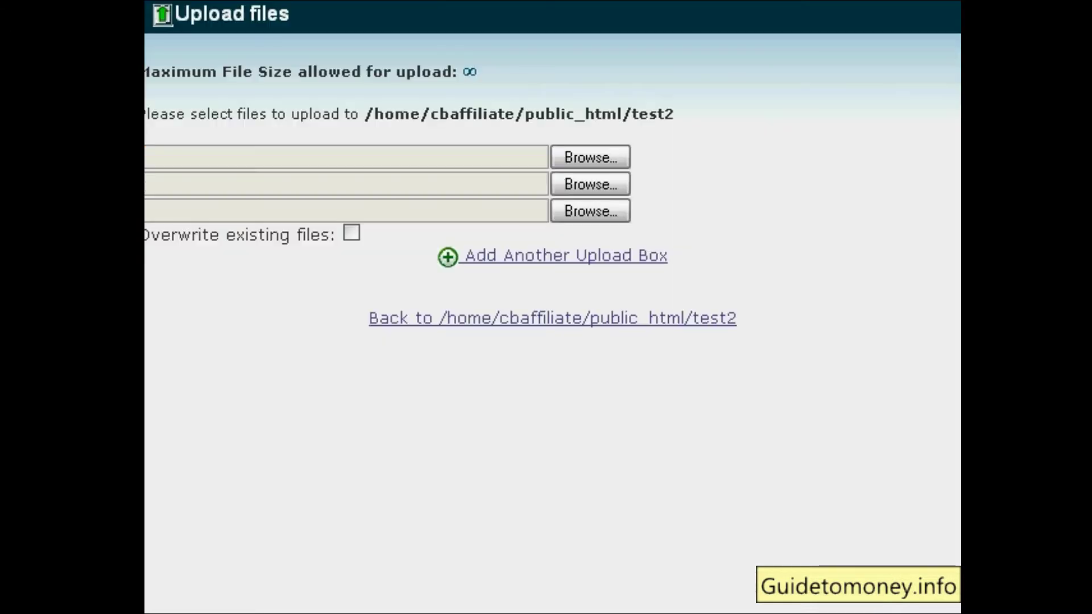
left_click(601, 157)
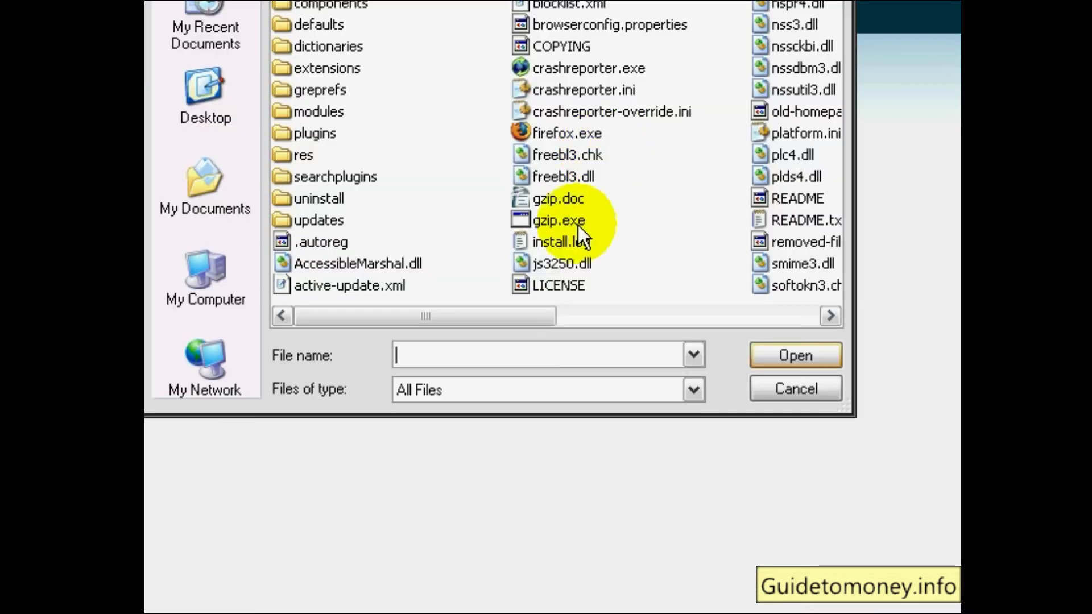
key("ctrl+v")
left_click(772, 355)
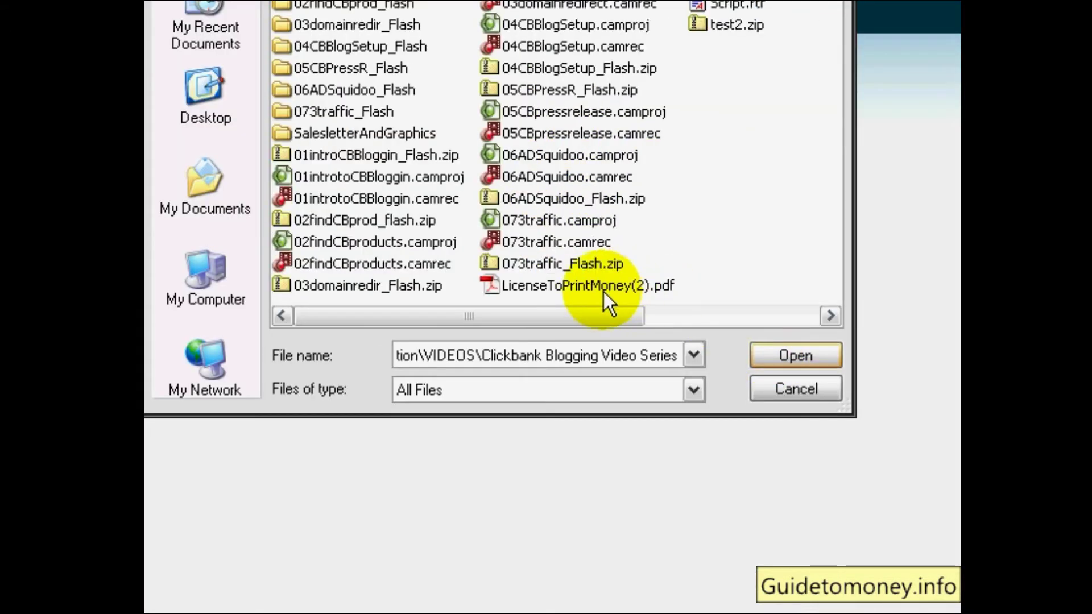
left_click(759, 36)
left_click(813, 350)
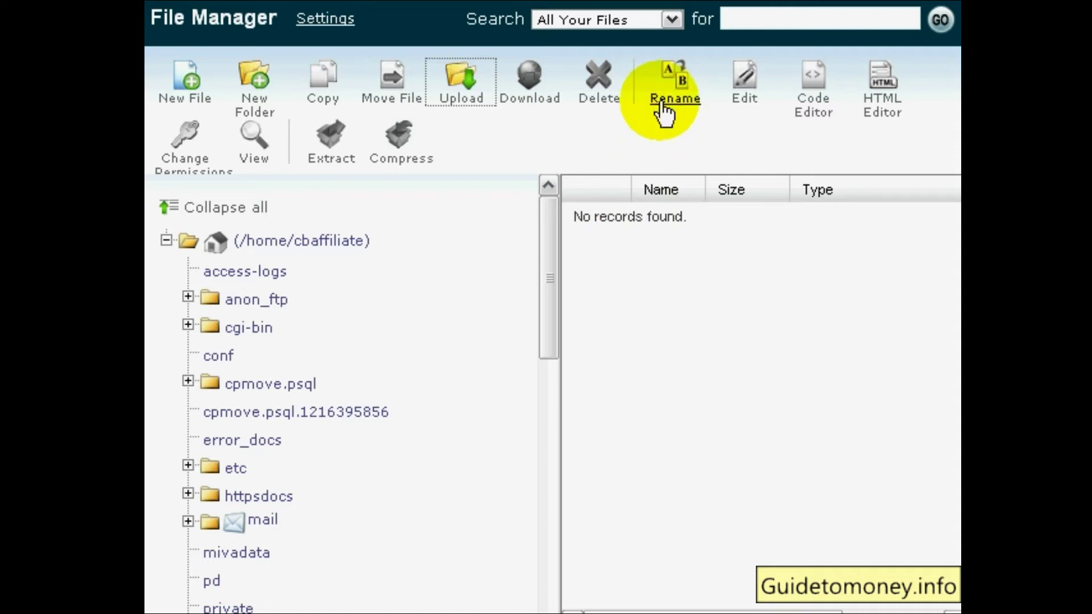
Open the public_html folder in File Manager and select index.html, bonuses, 500.shtml, 404.shtml, 403.shtml and 400.shtml
left_click_drag(540, 248, 536, 291)
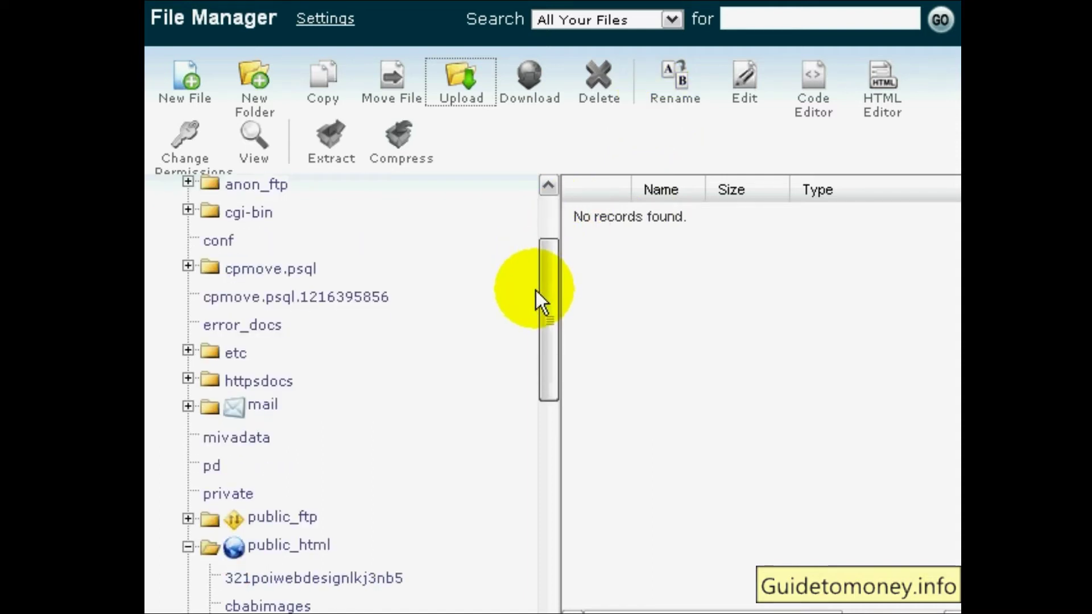
left_click(282, 547)
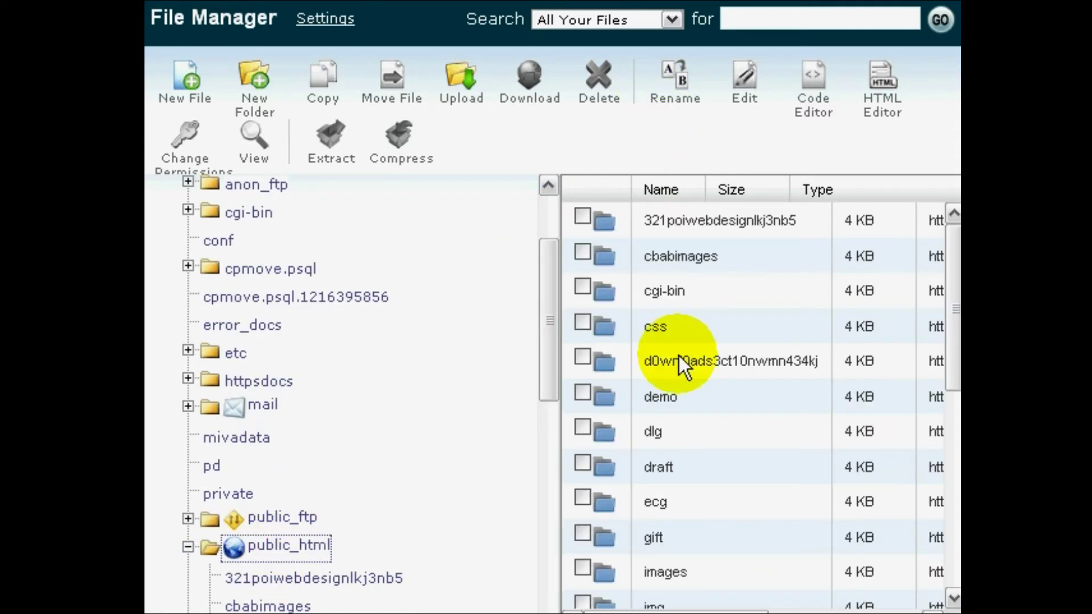
left_click_drag(948, 296, 947, 491)
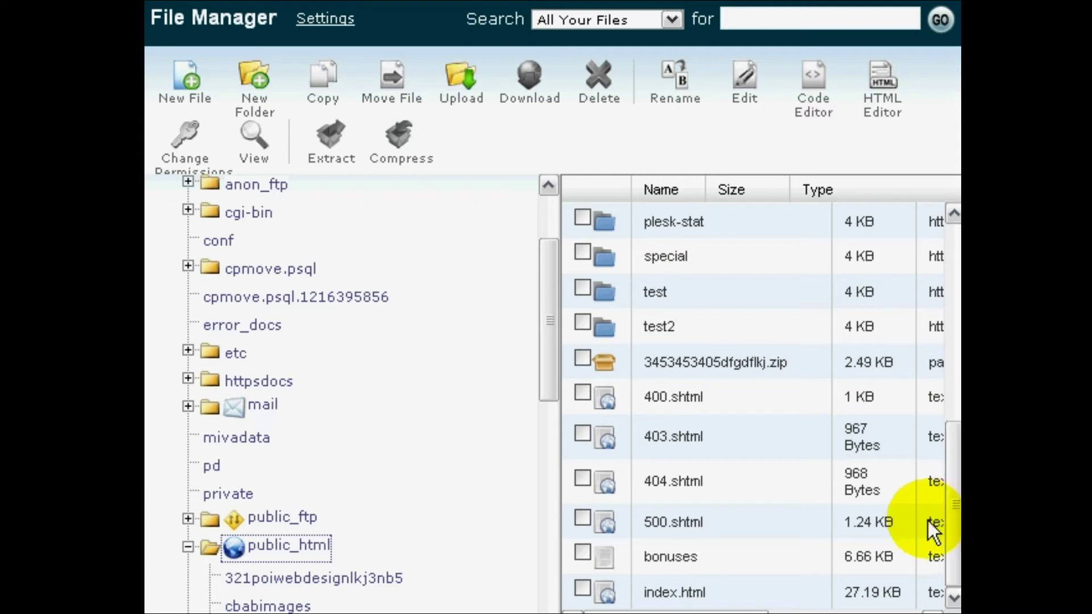
left_click(582, 589)
left_click(583, 552)
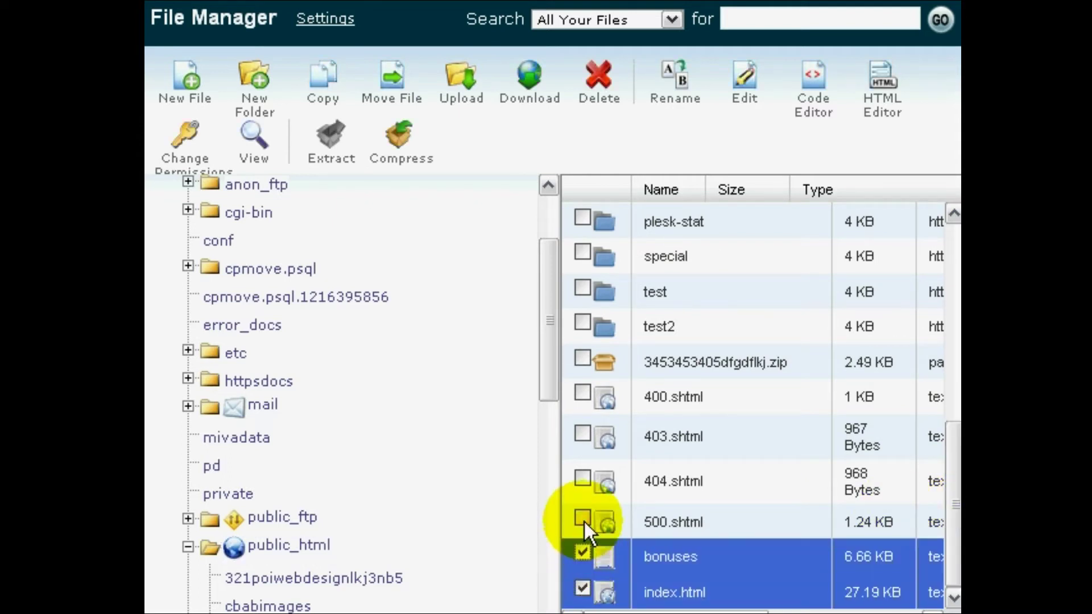
left_click(583, 519)
left_click(583, 479)
left_click(581, 434)
left_click(582, 393)
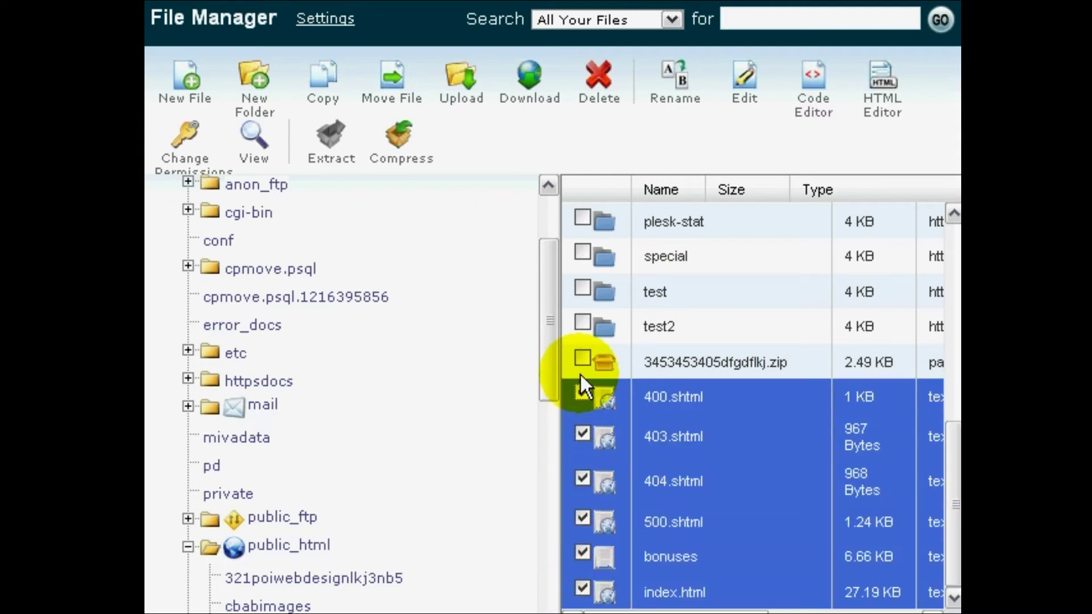
Add the test, special, draft and gift folders to the selection in public_html
left_click(578, 288)
left_click(584, 257)
scroll(583, 305, "up", 3)
scroll(583, 305, "up", 2)
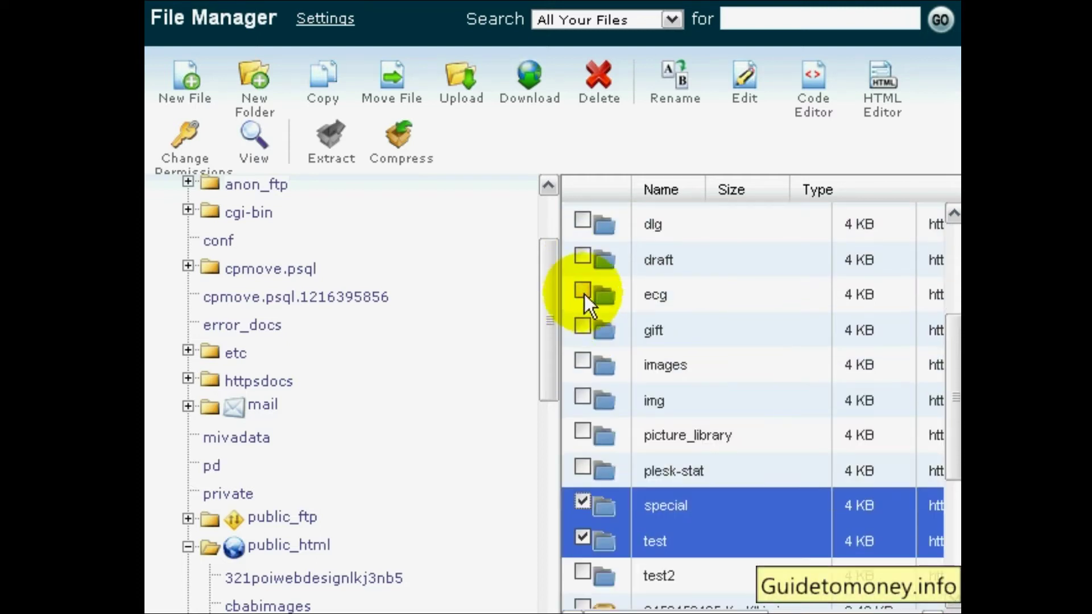
left_click(584, 259)
left_click(584, 321)
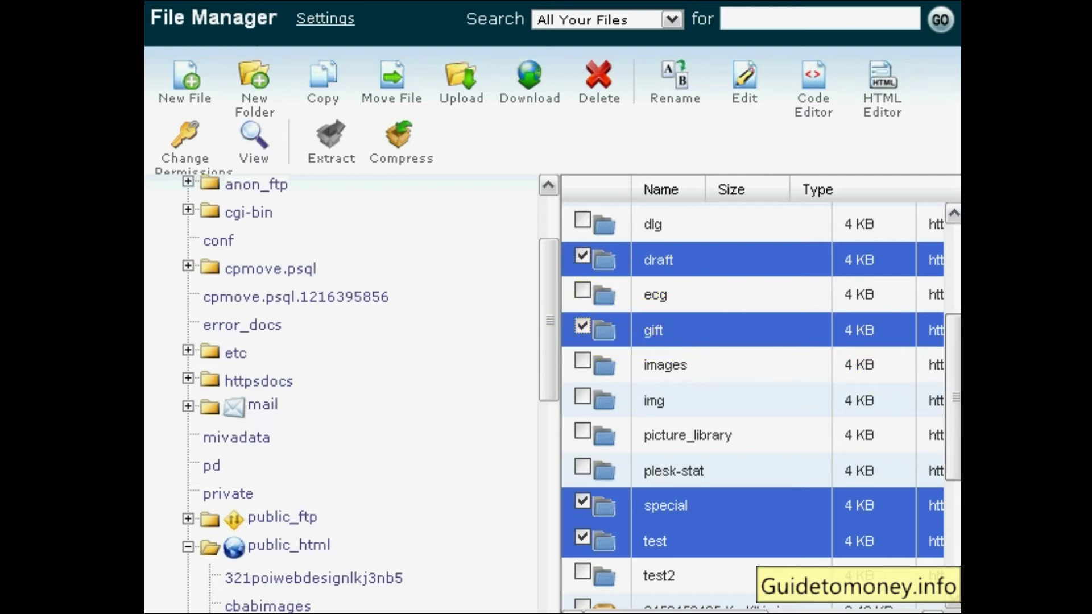
scroll(941, 377, "up", 3)
scroll(941, 378, "down", 5)
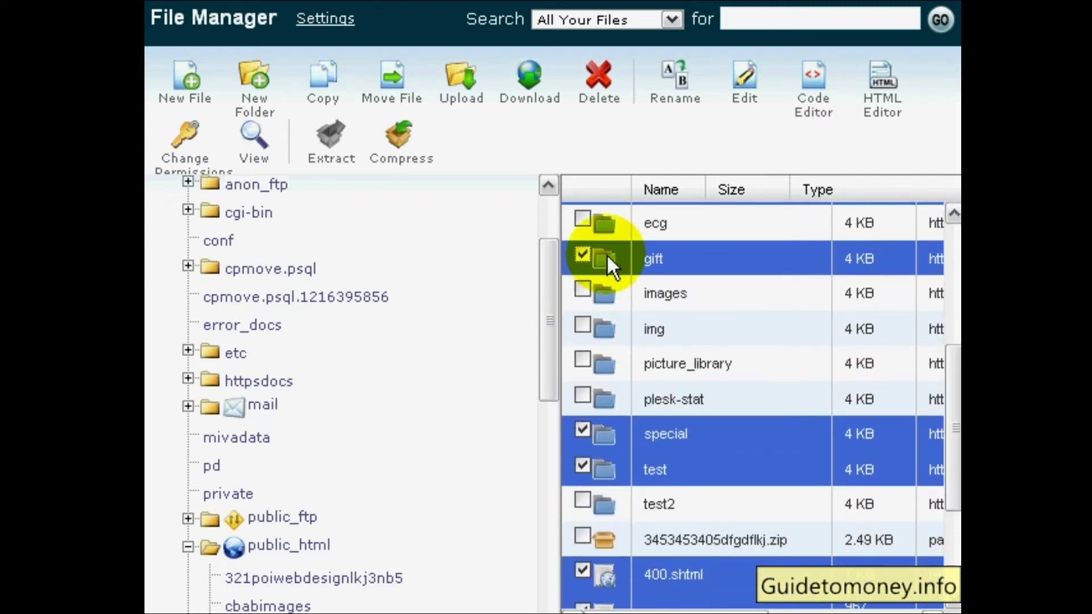
Compress the selected items as a Zip Archive named /public_html/chosenfiles and close the compression results
left_click(424, 163)
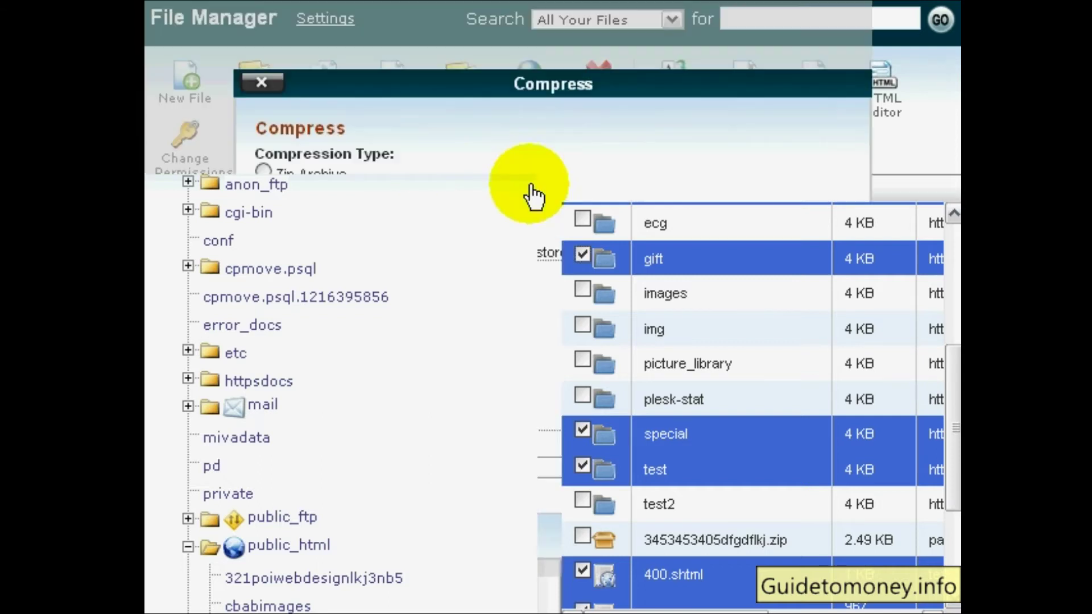
left_click(263, 172)
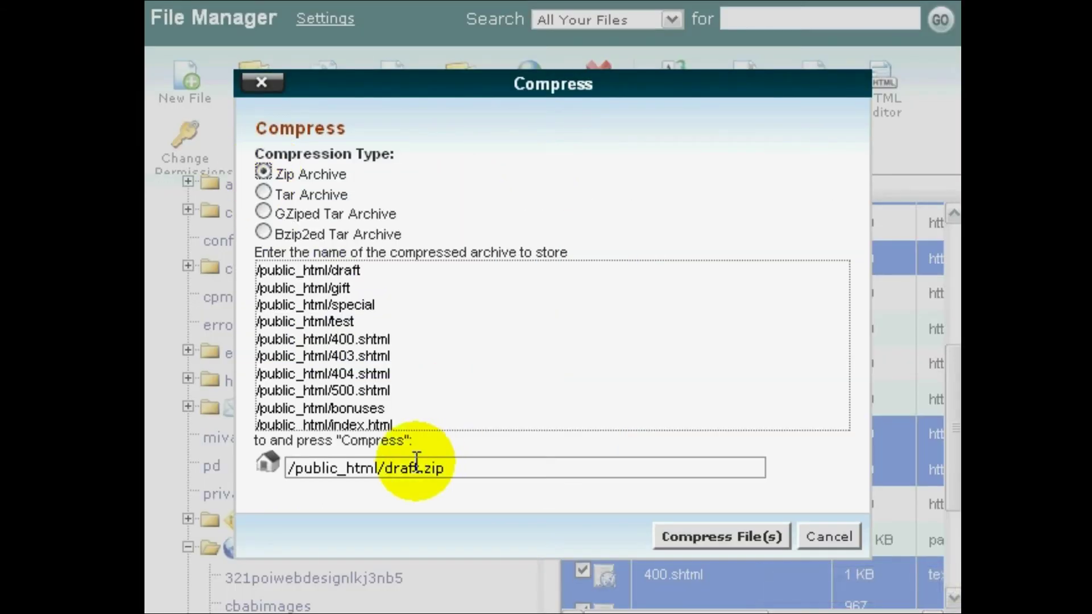
left_click_drag(384, 470, 470, 474)
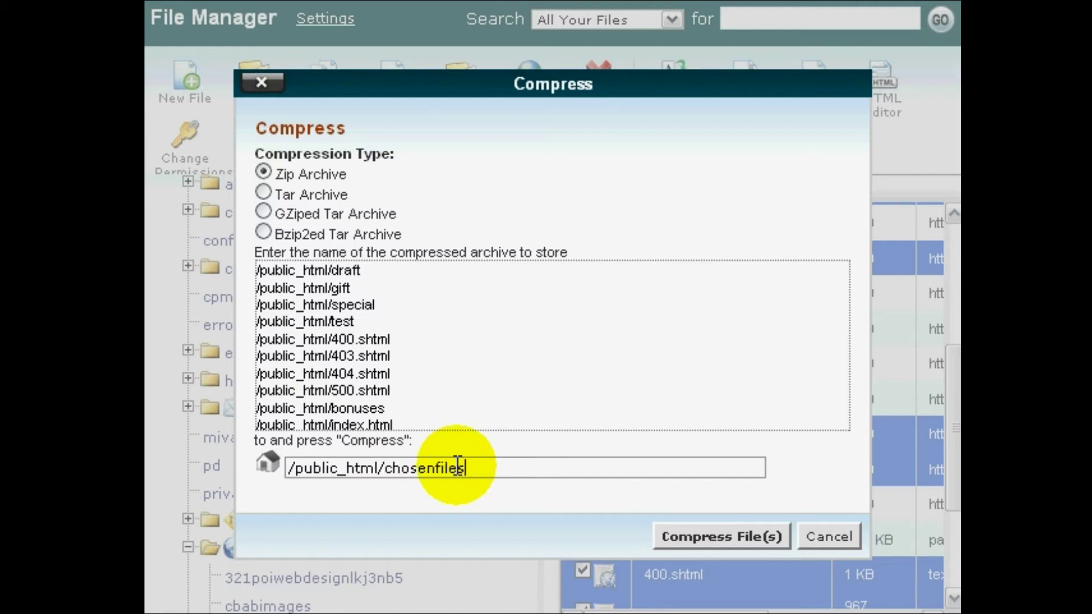
left_click(734, 535)
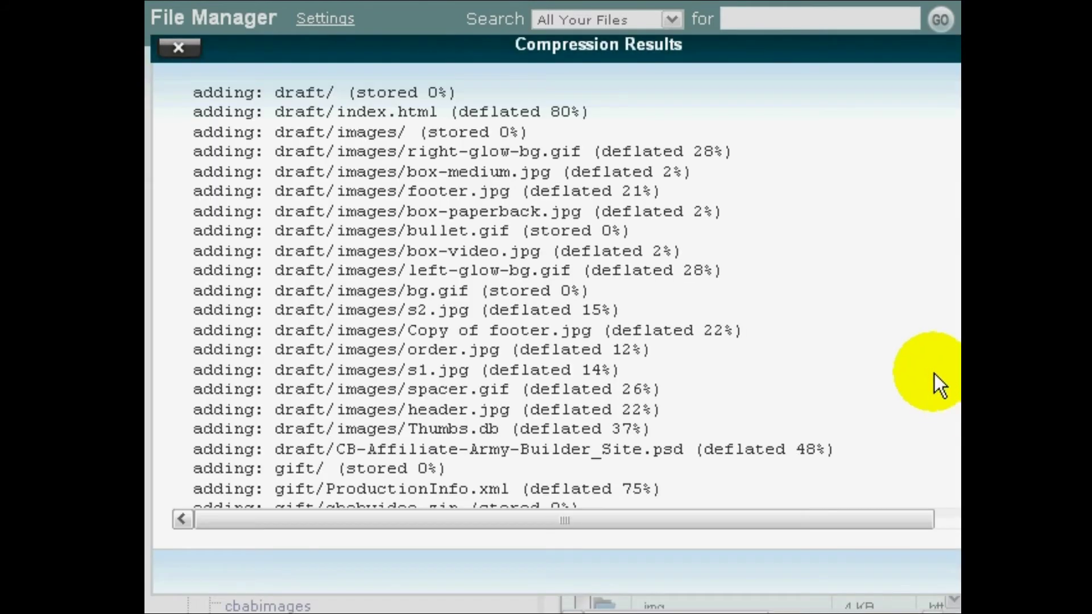
left_click(178, 48)
Select chosenfiles.zip in public_html and download it with the Save File option
left_click_drag(951, 324, 951, 529)
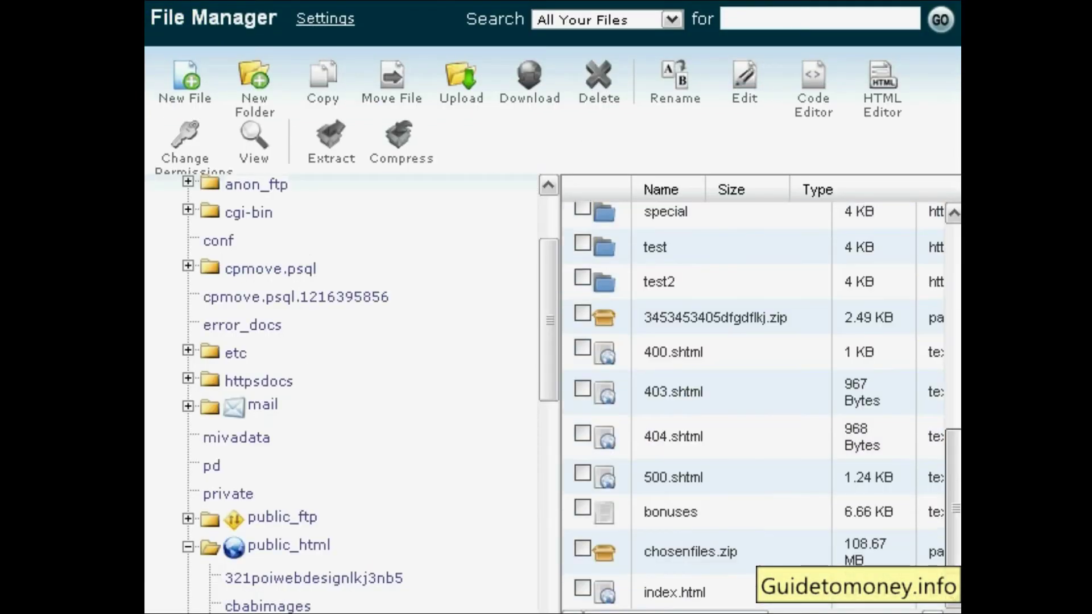
double_click(716, 551)
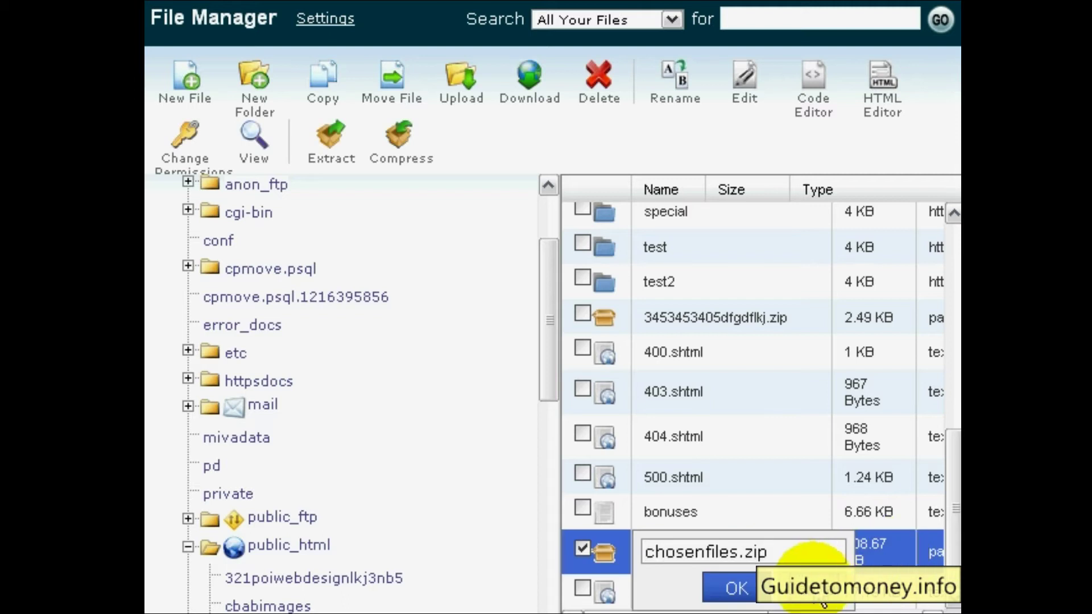
key("Return")
left_click_drag(942, 541, 925, 317)
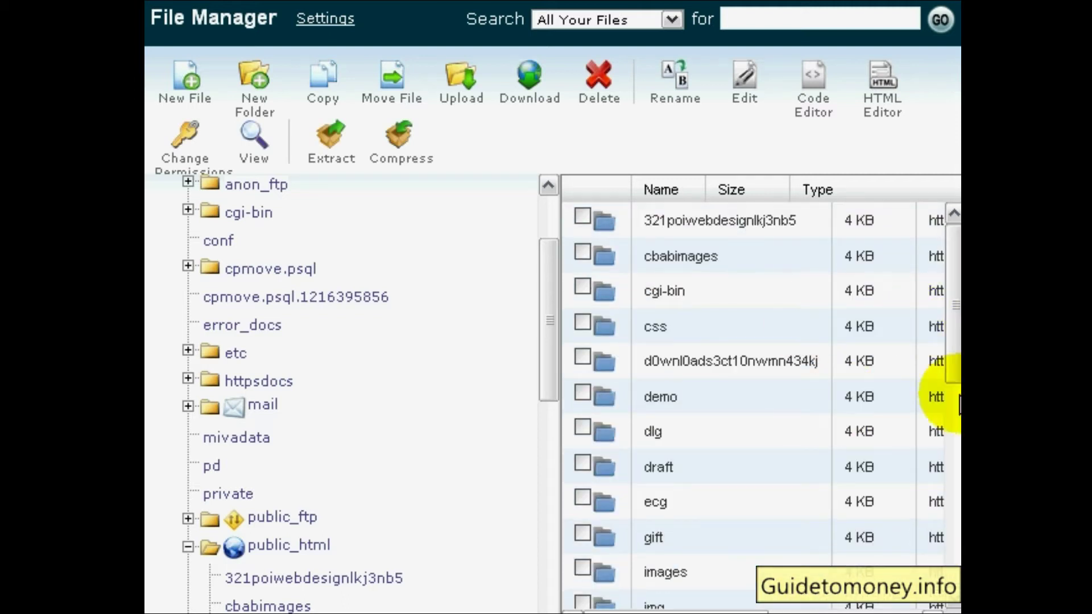
left_click_drag(949, 367, 951, 532)
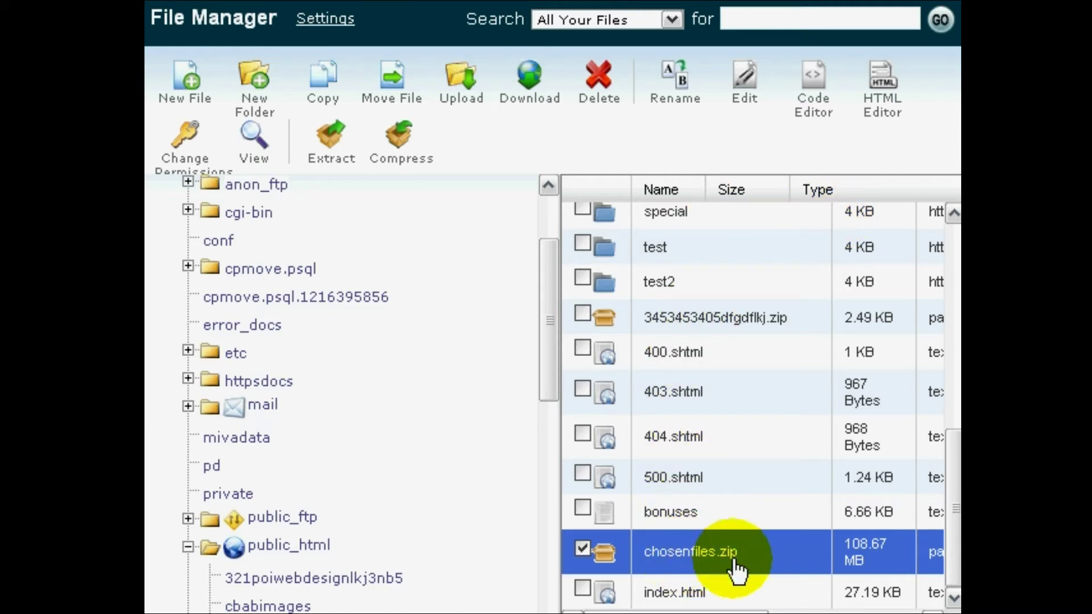
left_click(526, 91)
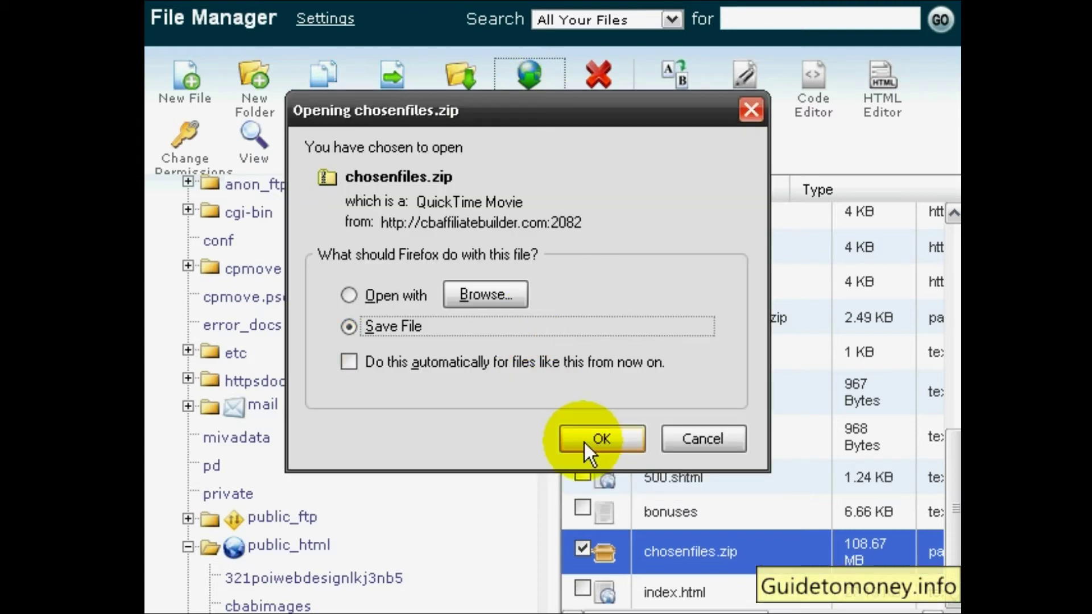
left_click(586, 440)
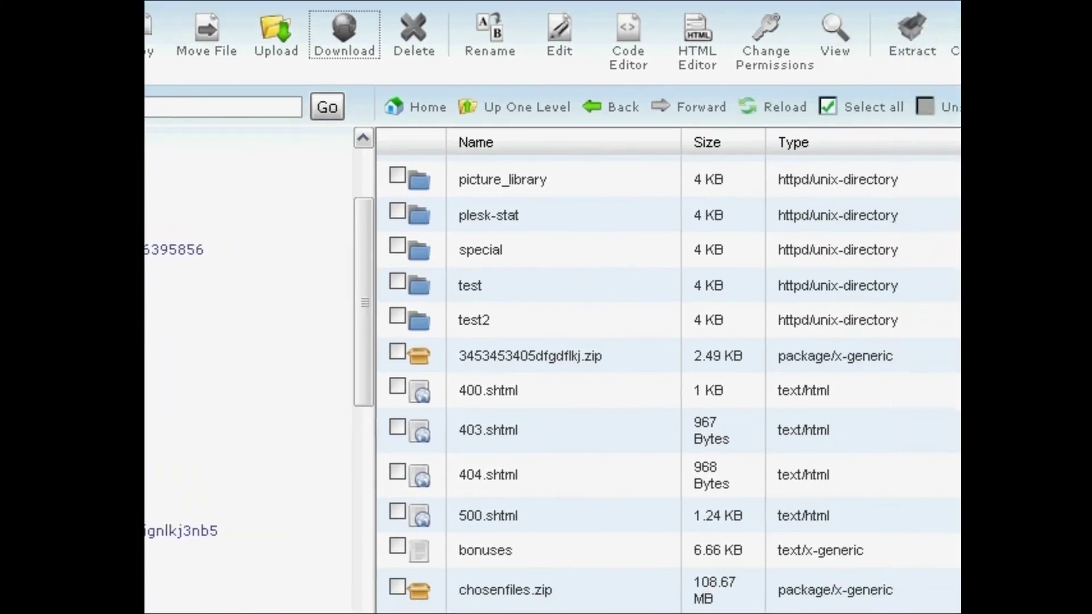
Select every item in public_html and clear the whole selection again
left_click(803, 117)
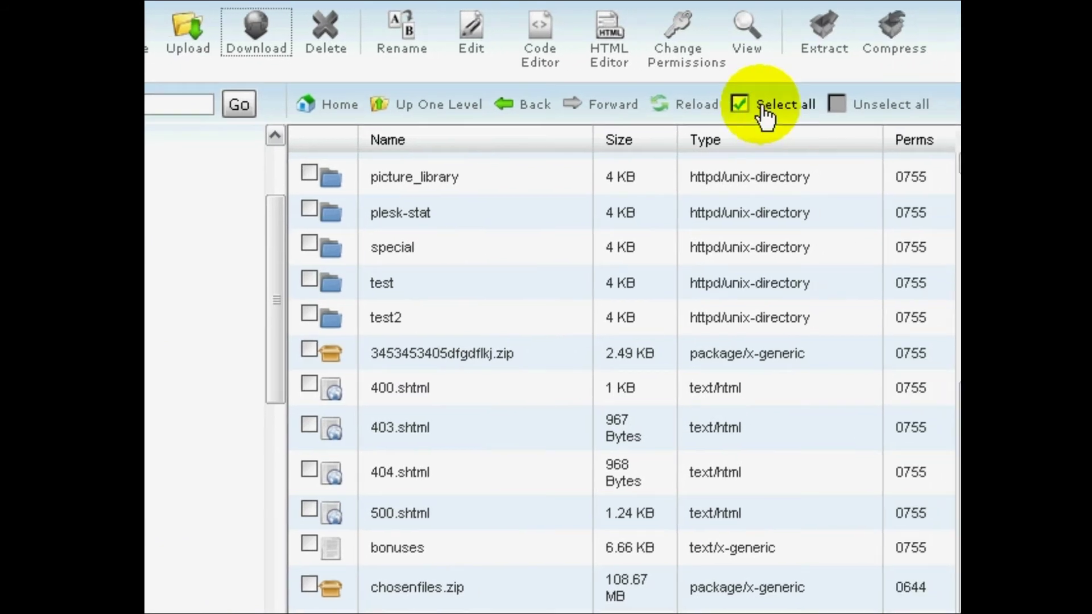
left_click(759, 106)
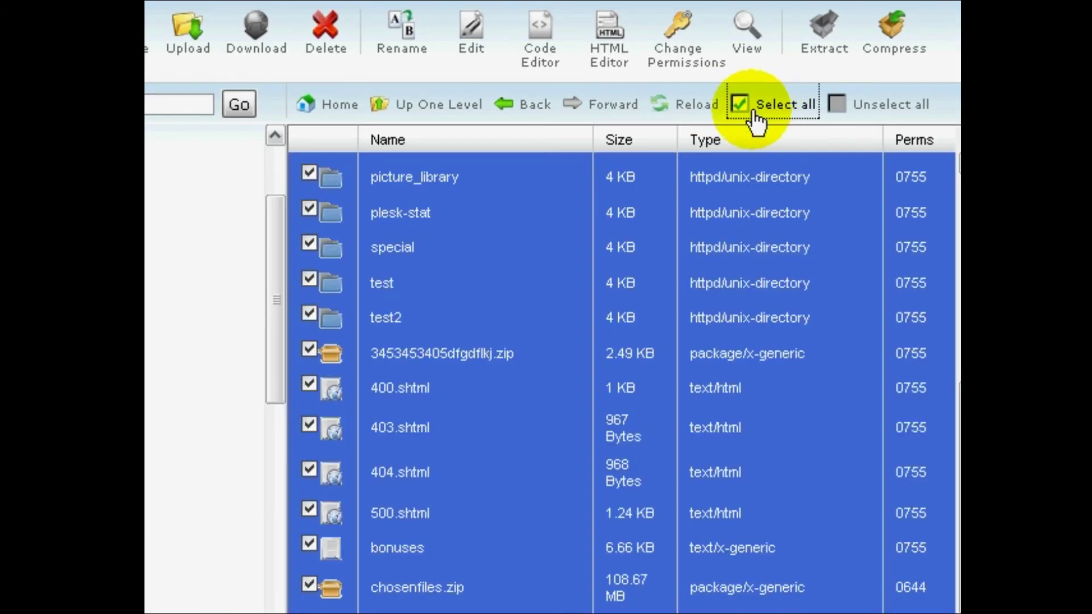
left_click(865, 103)
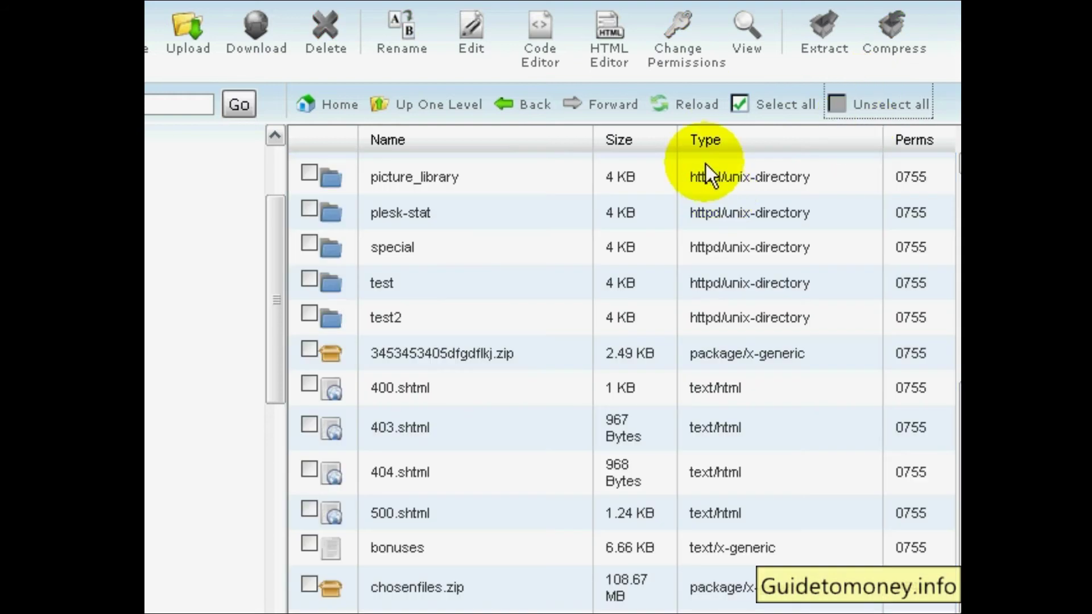
Reload the public_html listing and look through its folders and files down to the end
left_click(690, 113)
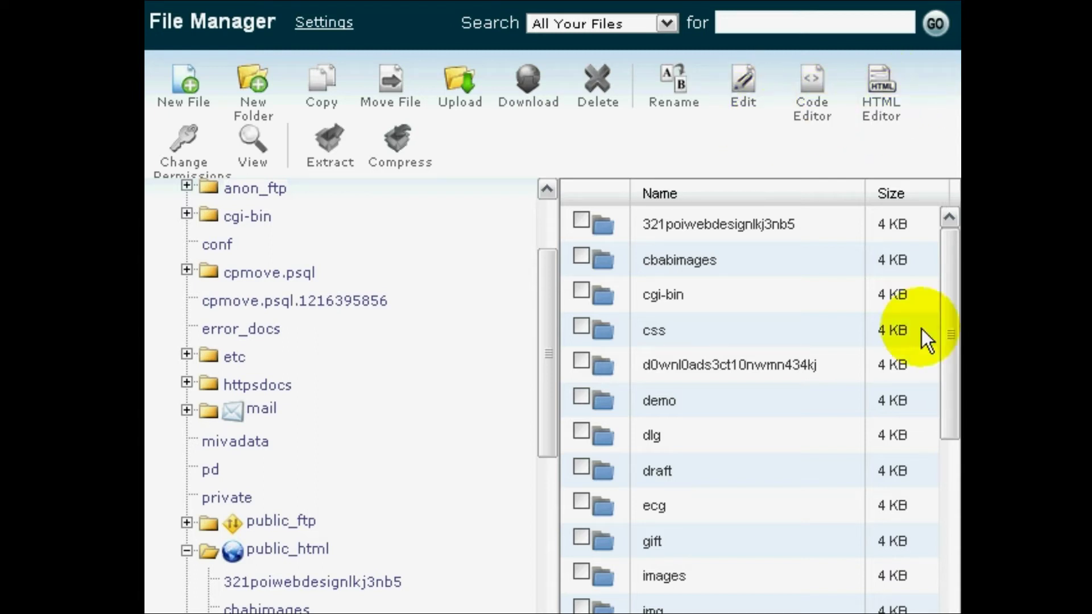
left_click_drag(951, 312, 950, 523)
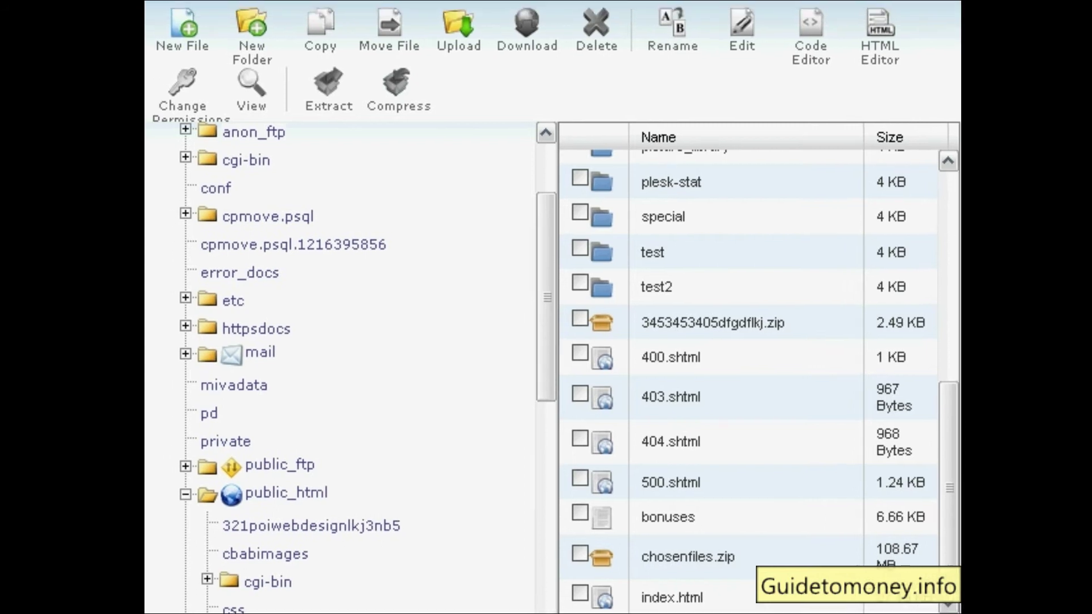
Open index.html from public_html in the Code Editor, look through its source from end to start, and close it without saving
left_click(903, 604)
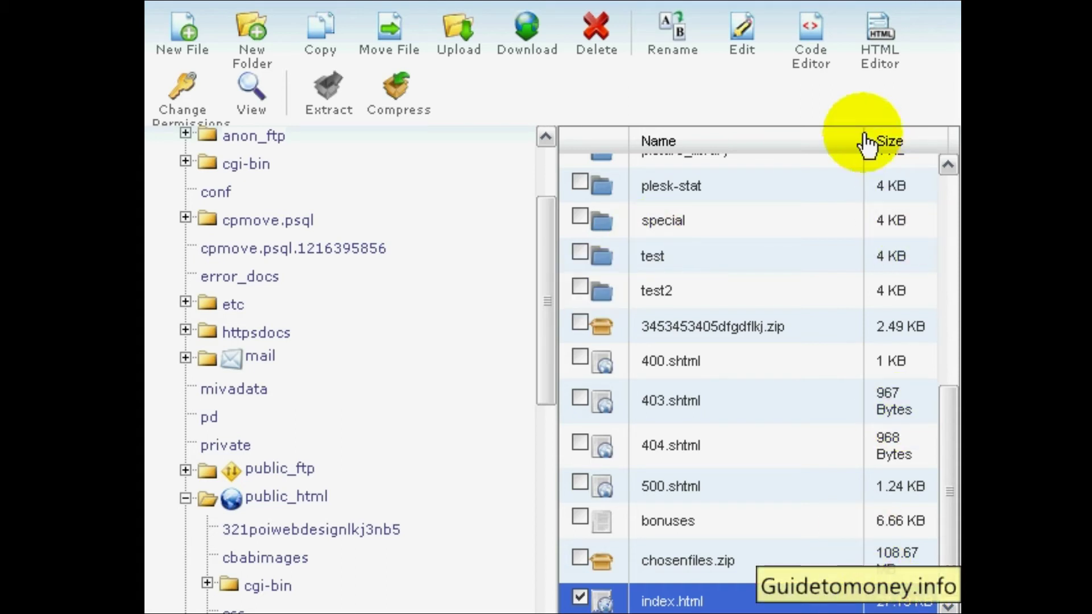
left_click(806, 57)
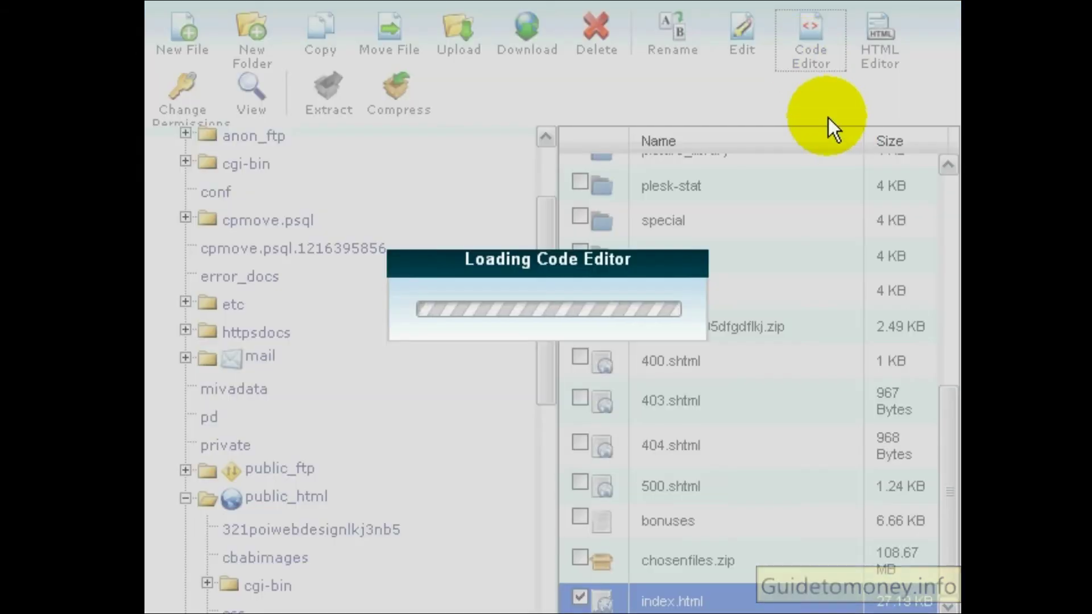
left_click(759, 532)
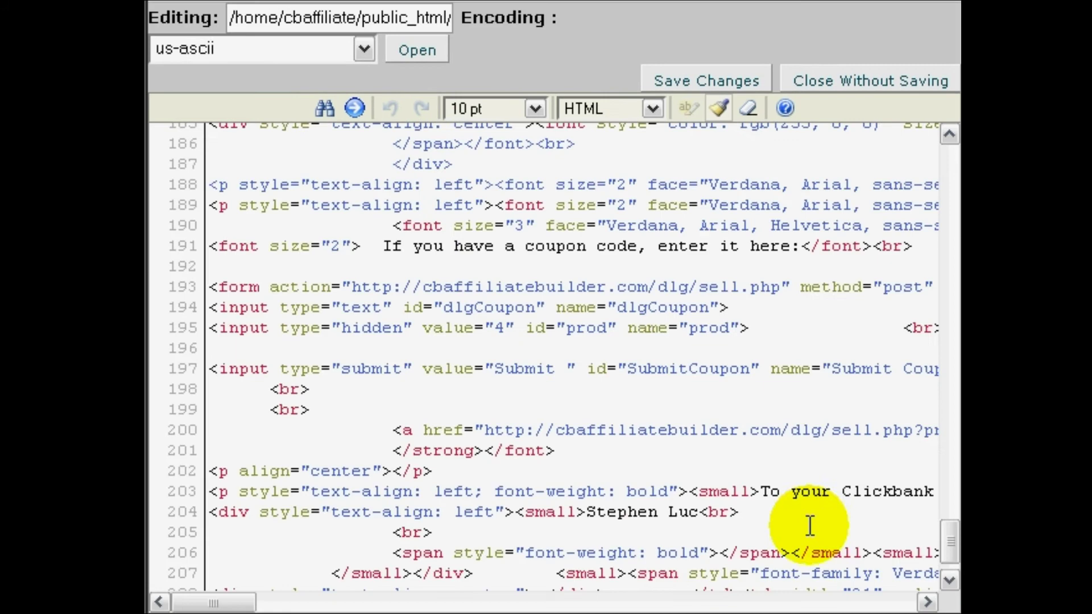
left_click_drag(951, 550, 893, 164)
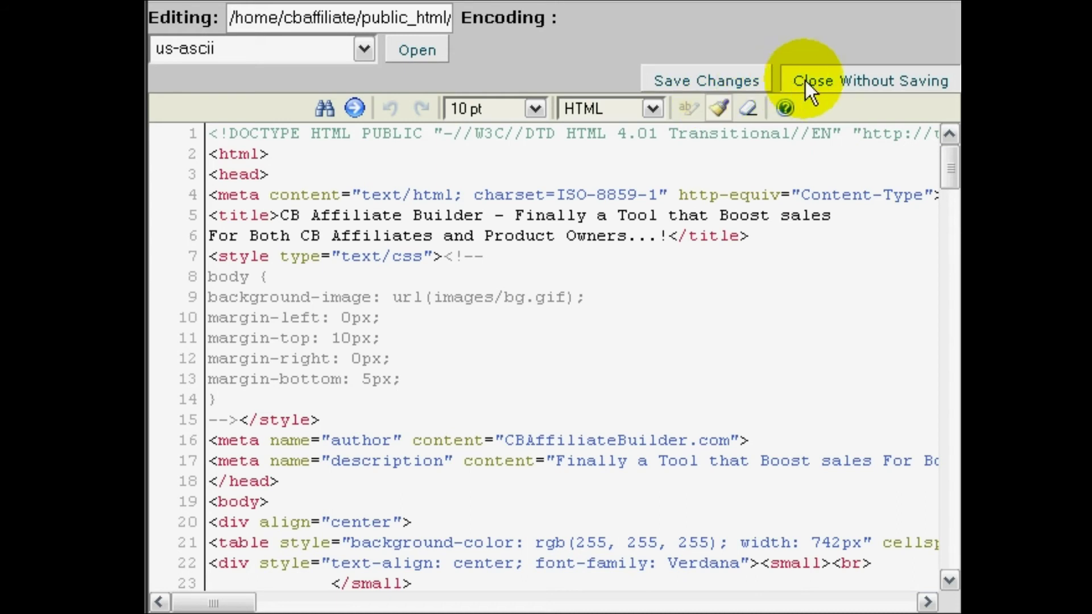
left_click(821, 80)
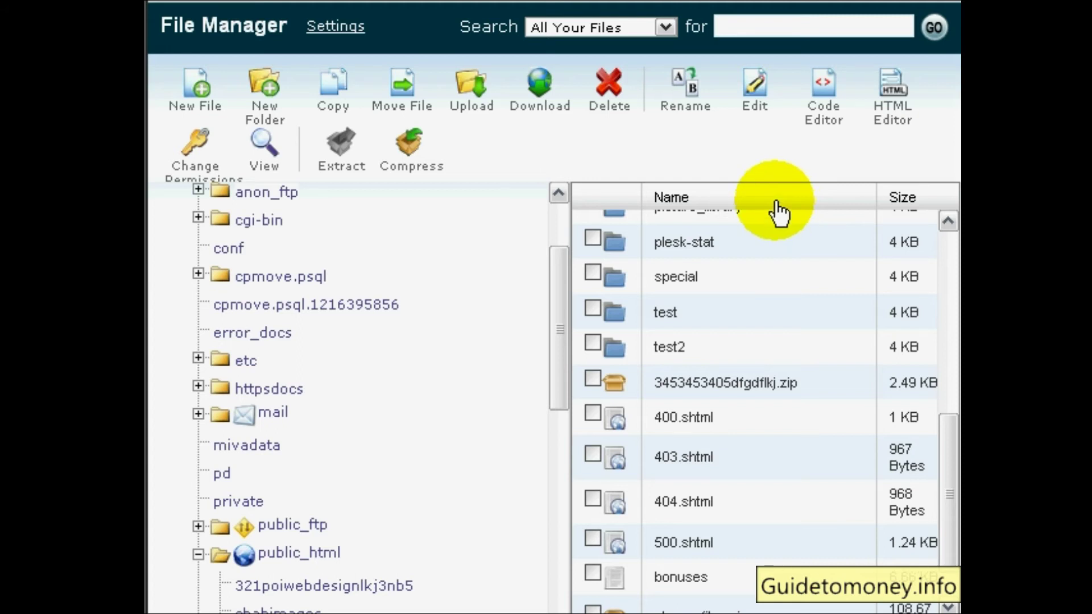
scroll(951, 439, "down", 2)
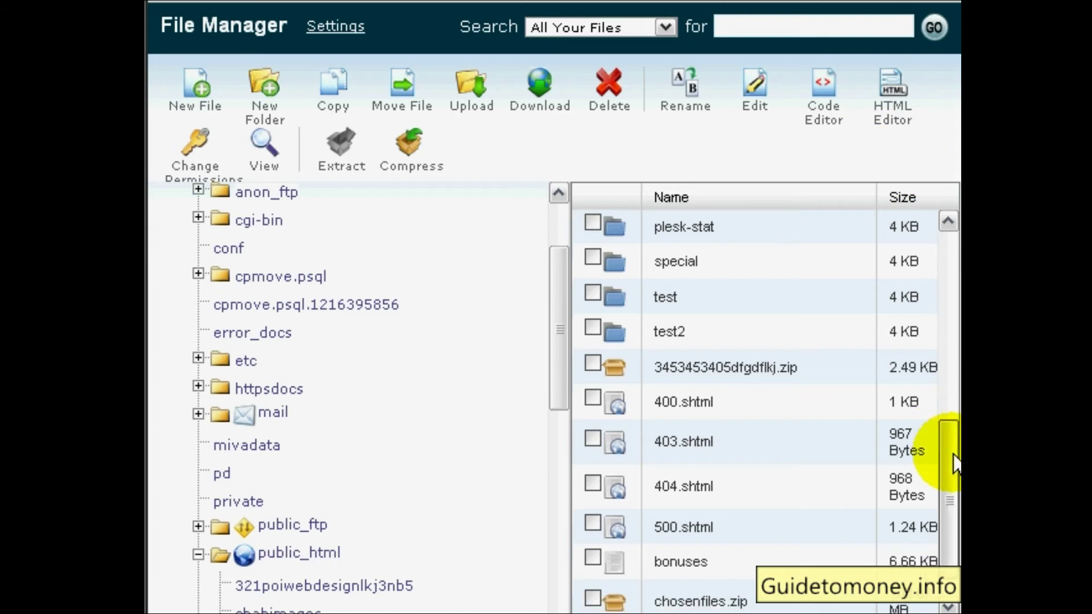
left_click(851, 597)
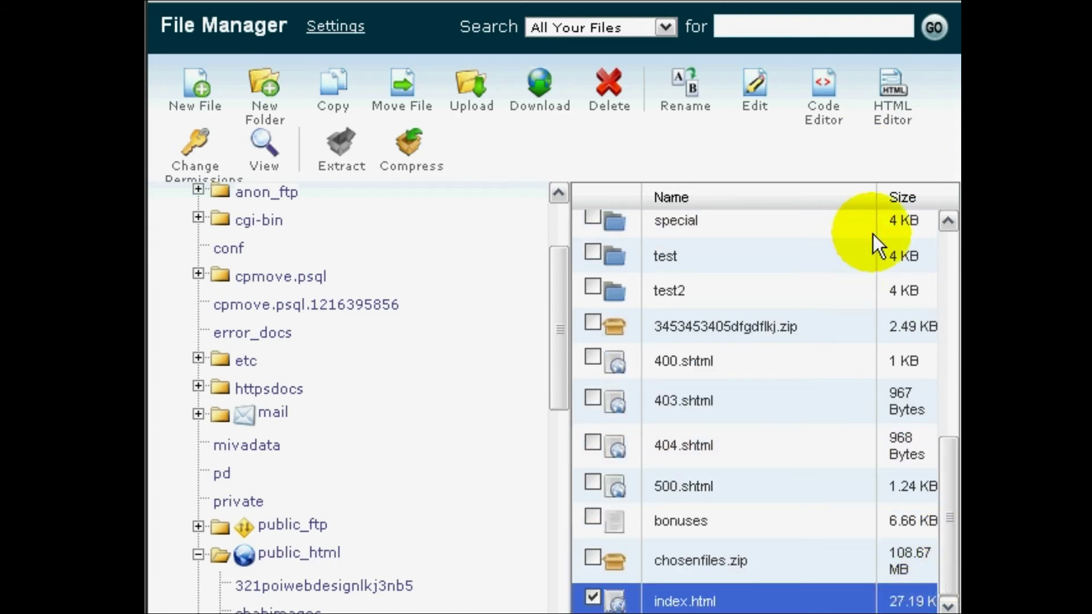
left_click(880, 111)
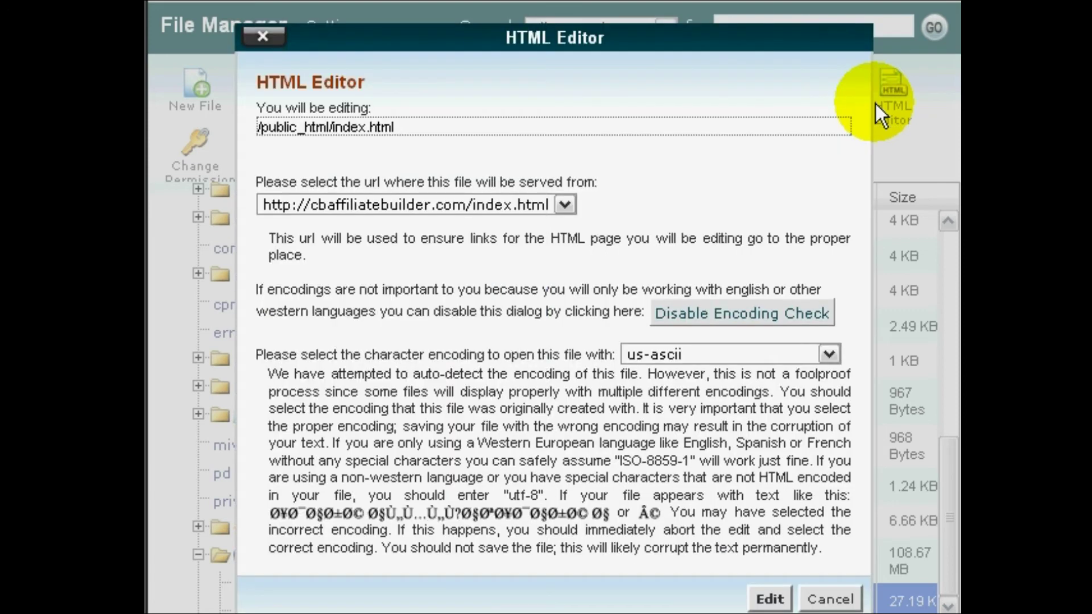
left_click(784, 598)
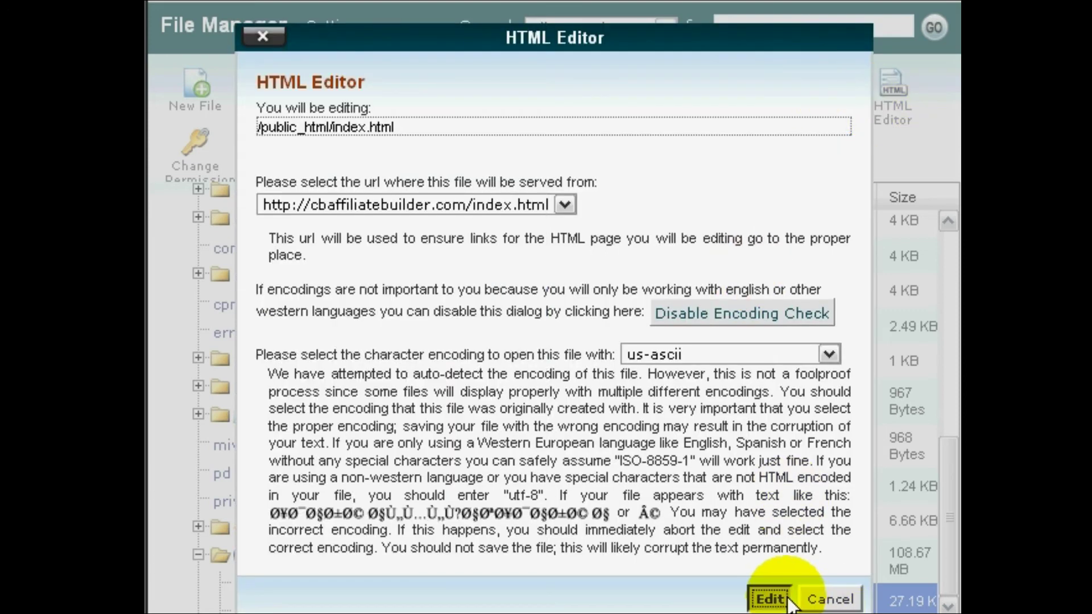